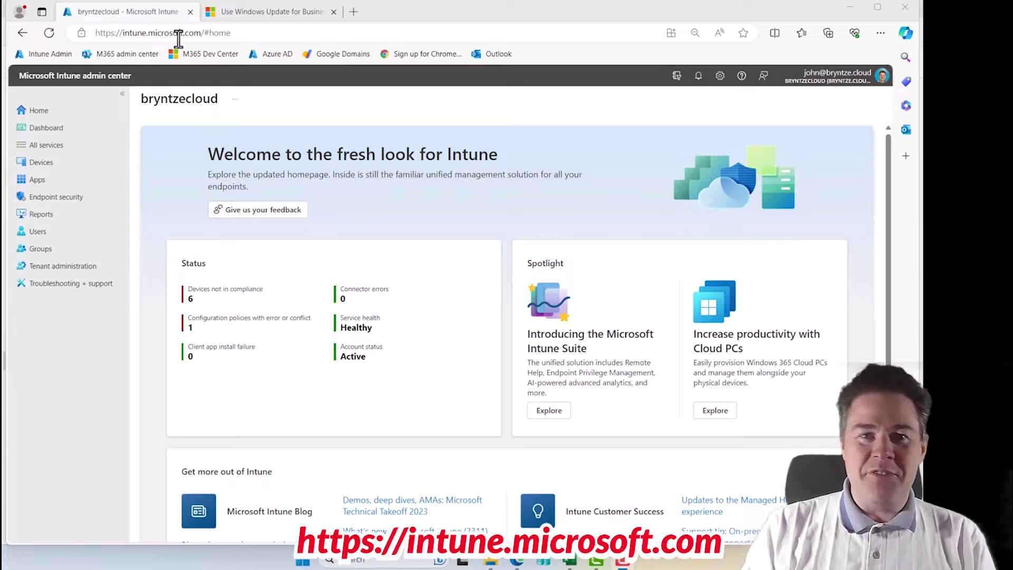
Step: View the Windows updates report summary under Reports, then go to the Devices overview
click(40, 220)
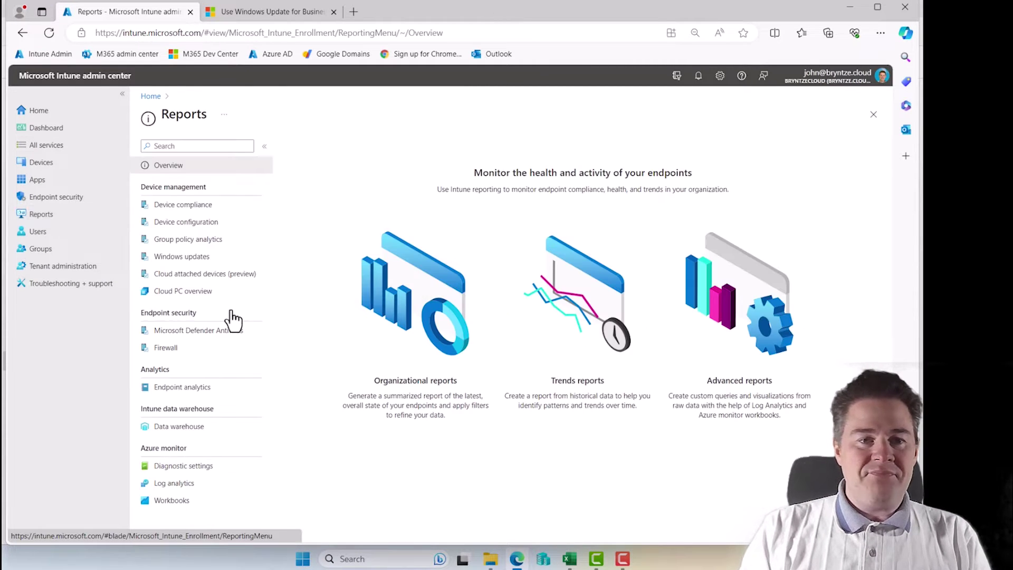
click(195, 263)
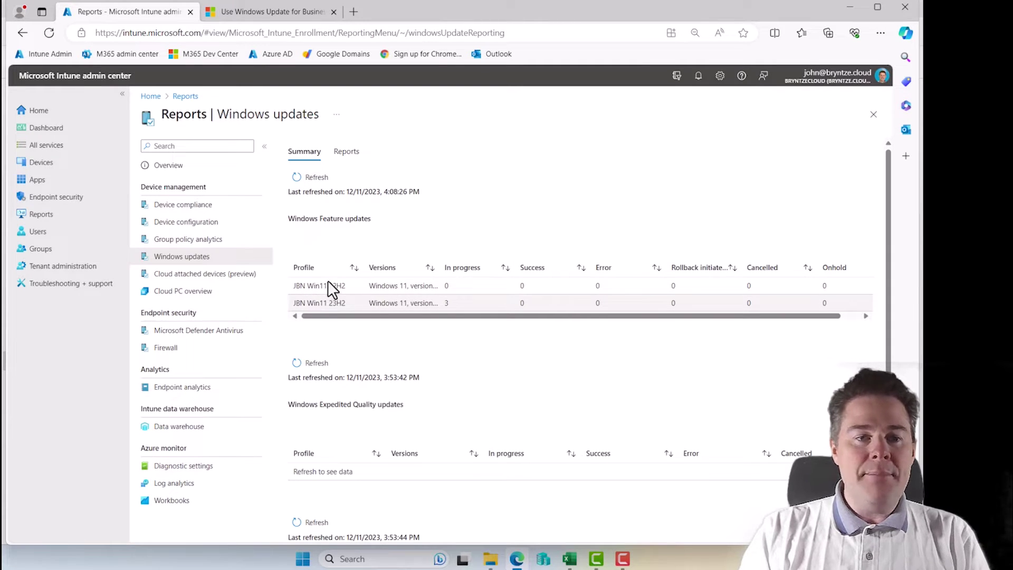
click(39, 168)
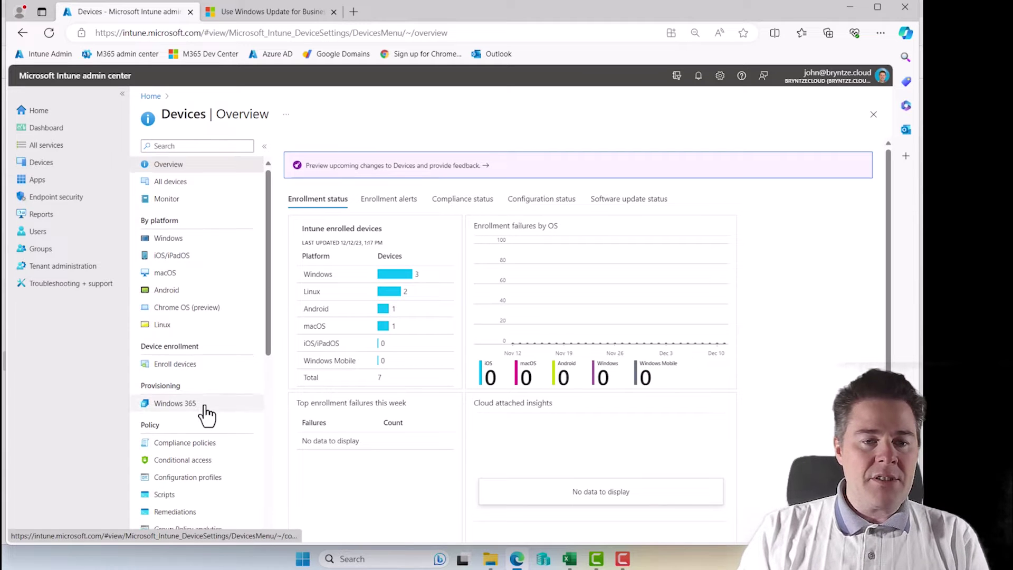
Step: List the Windows 10 and later feature update profiles: JBN Win11 22H2 and JBN Win11 23H2
scroll(206, 414, down, 7)
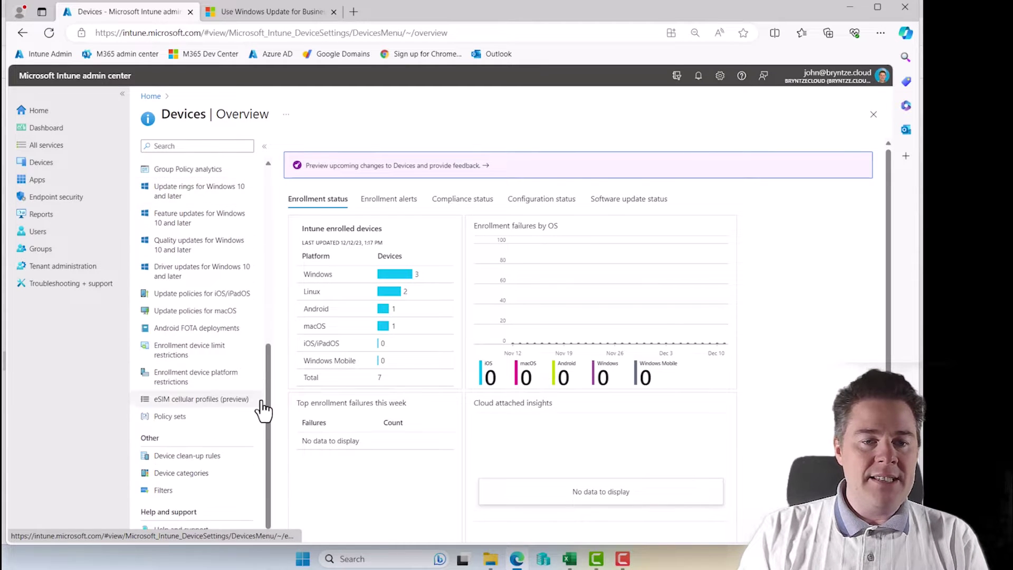
click(193, 227)
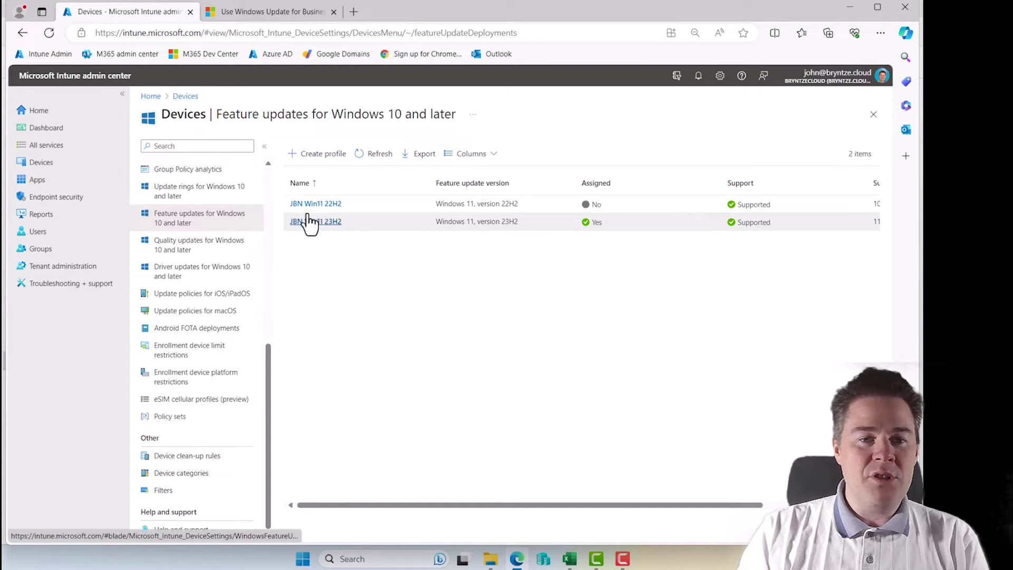
Step: Return to Reports > Windows updates, review the summary, and show the Reports tab's report list
click(41, 223)
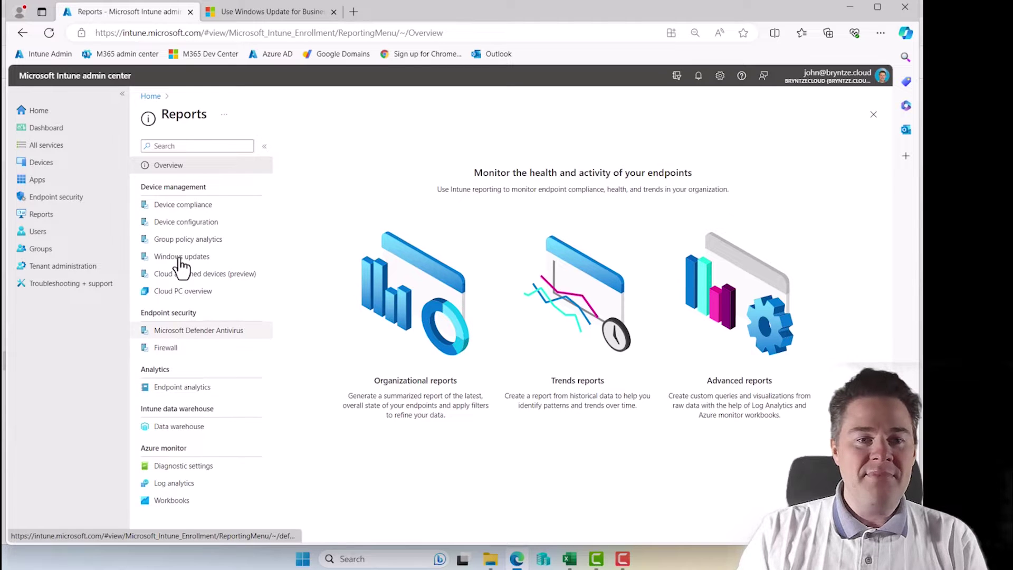
click(180, 258)
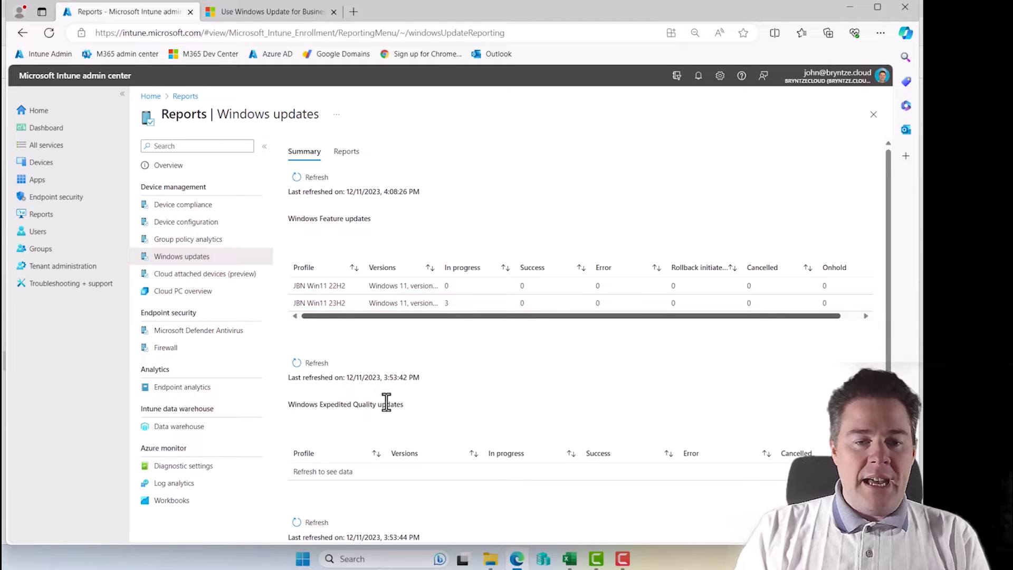
scroll(324, 453, down, 2)
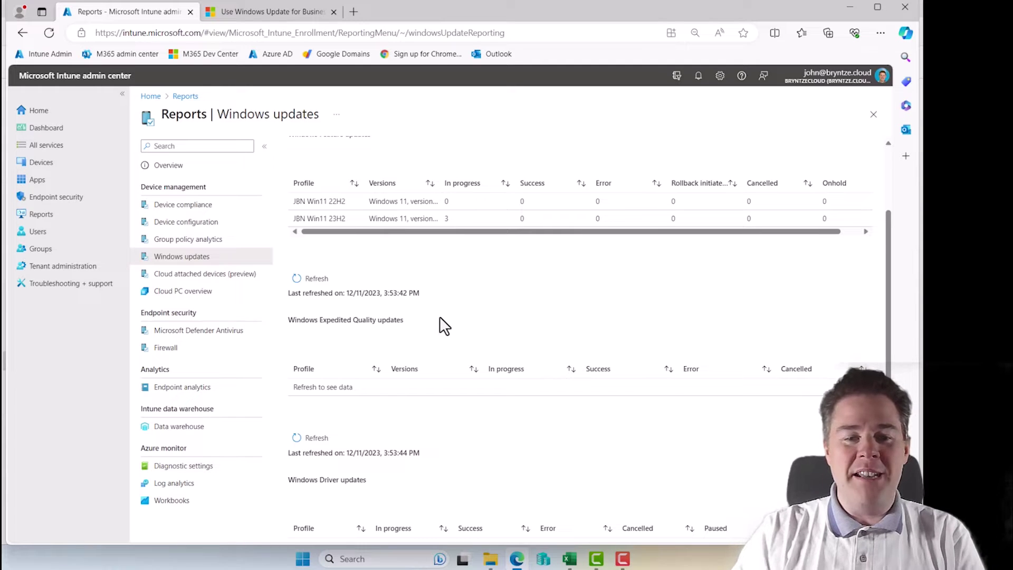
scroll(470, 344, up, 3)
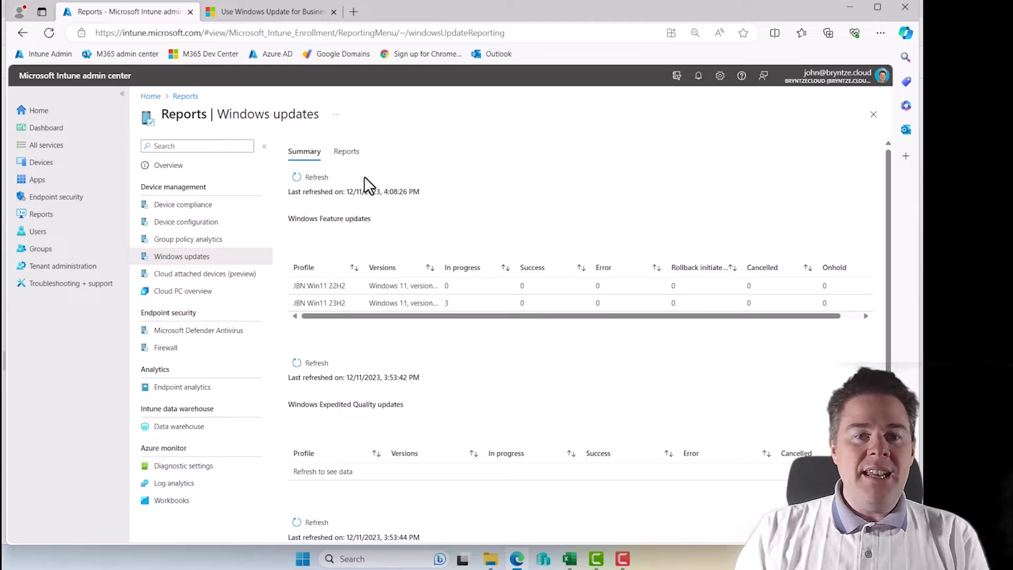
click(347, 153)
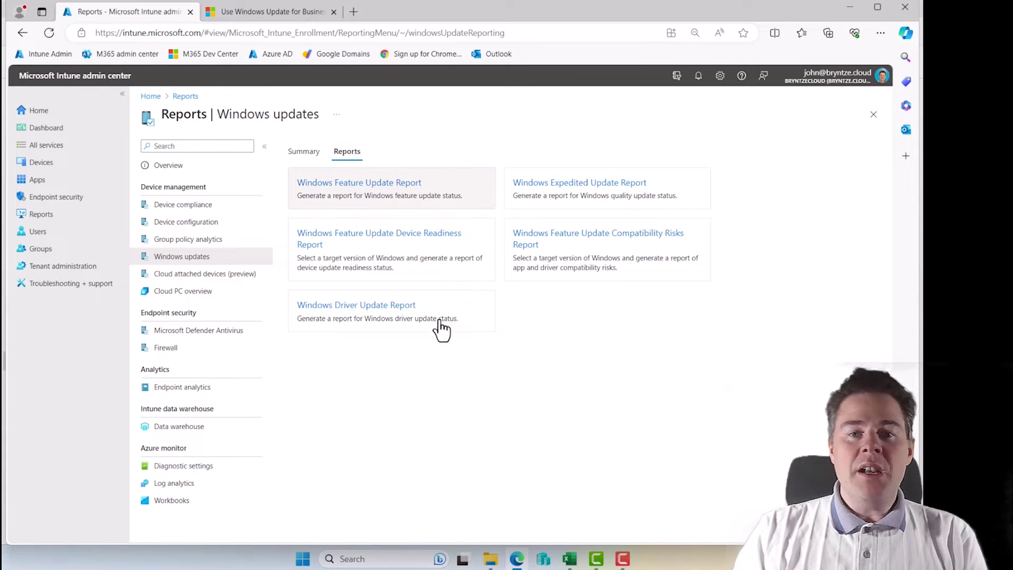
click(881, 33)
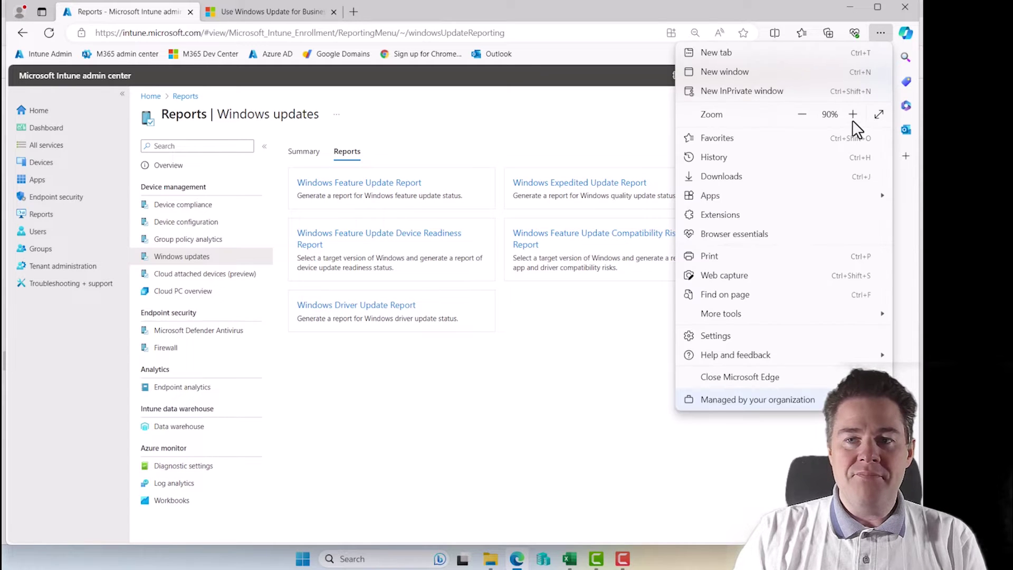
Step: Zoom the browser page to 100% and open the Windows Feature Update Report
click(854, 115)
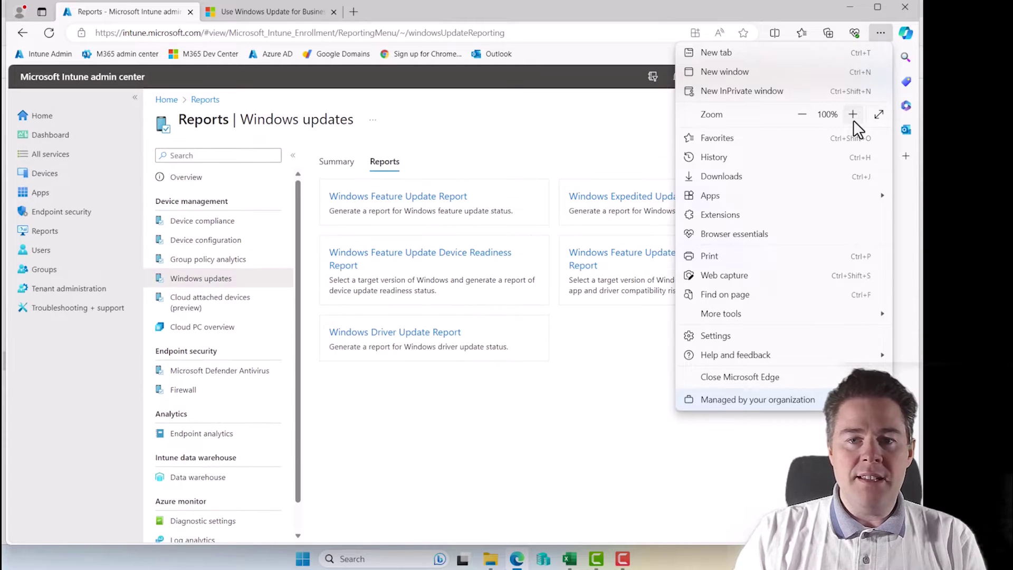
click(573, 161)
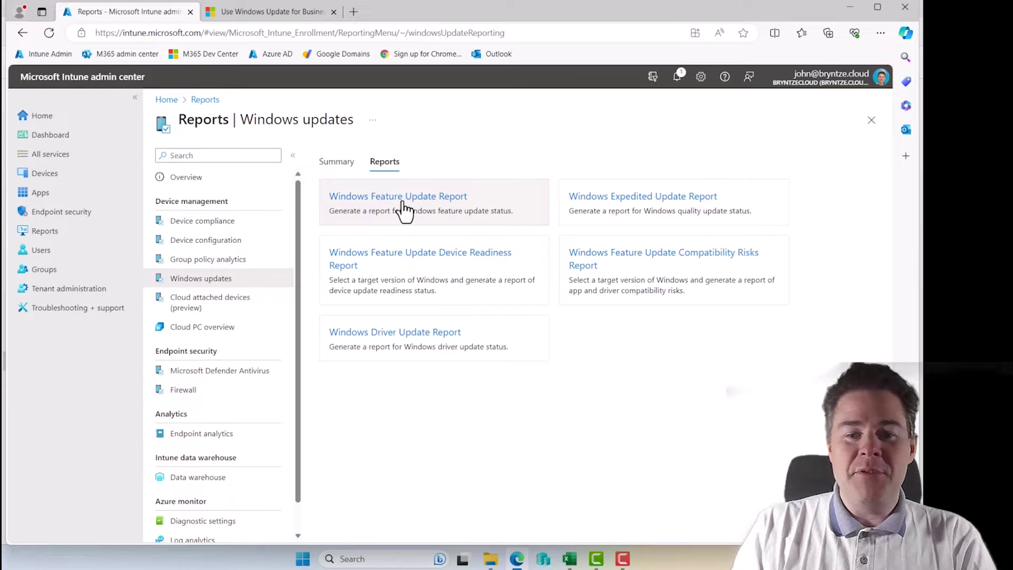
click(404, 212)
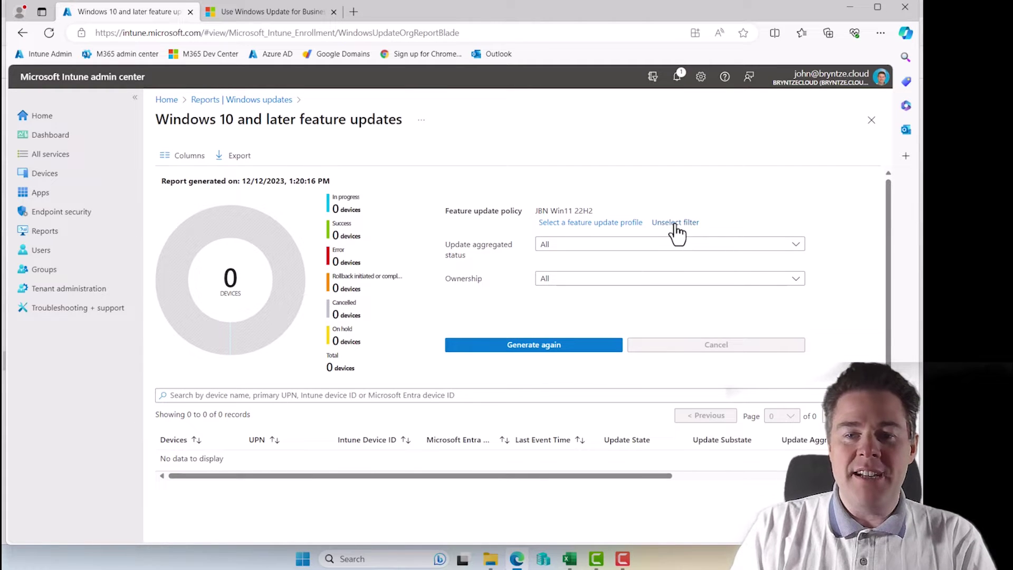
Step: Switch the report's feature update profile filter from JBN Win11 22H2 to JBN Win11 23H2
click(676, 223)
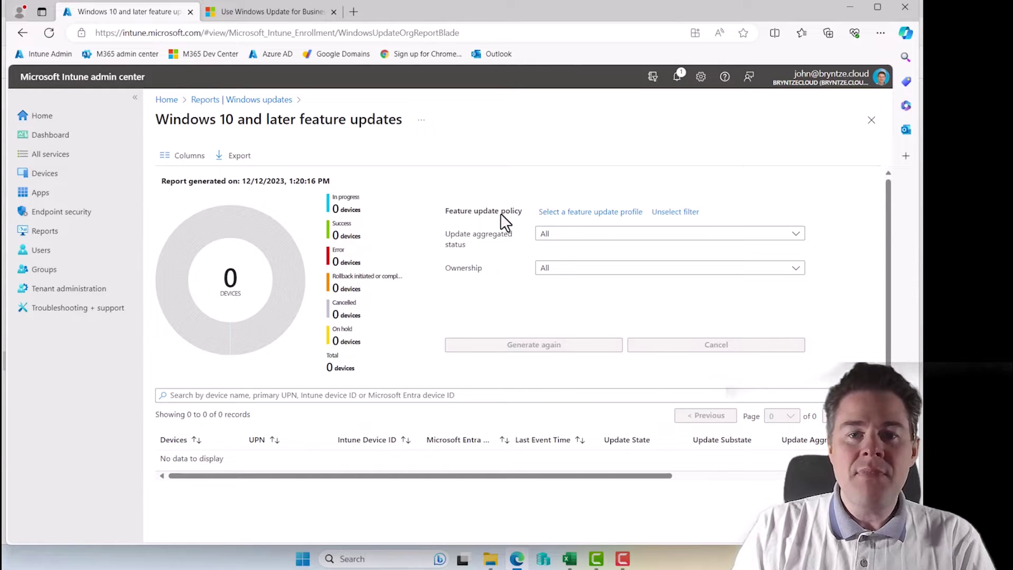
click(576, 216)
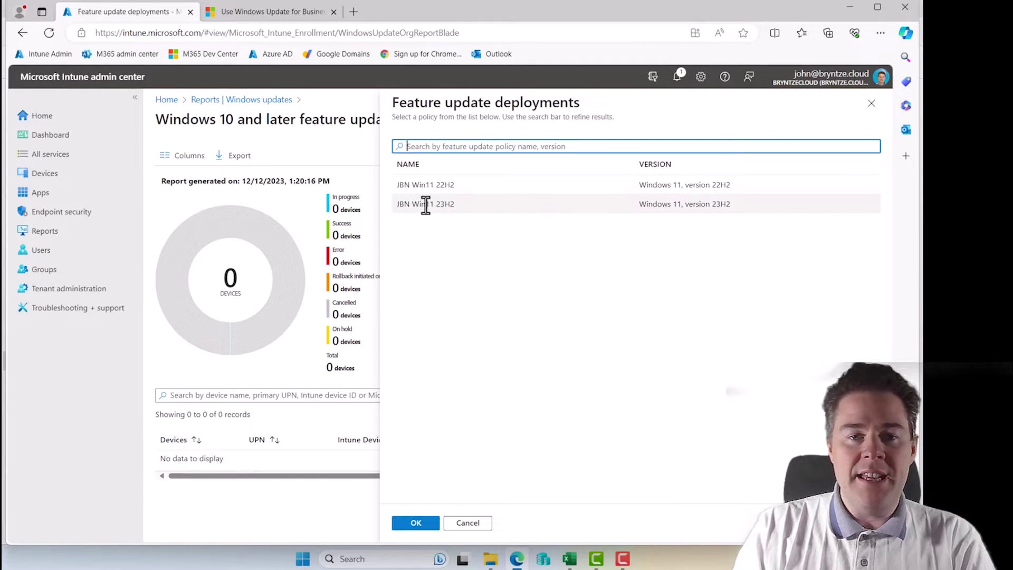
click(423, 204)
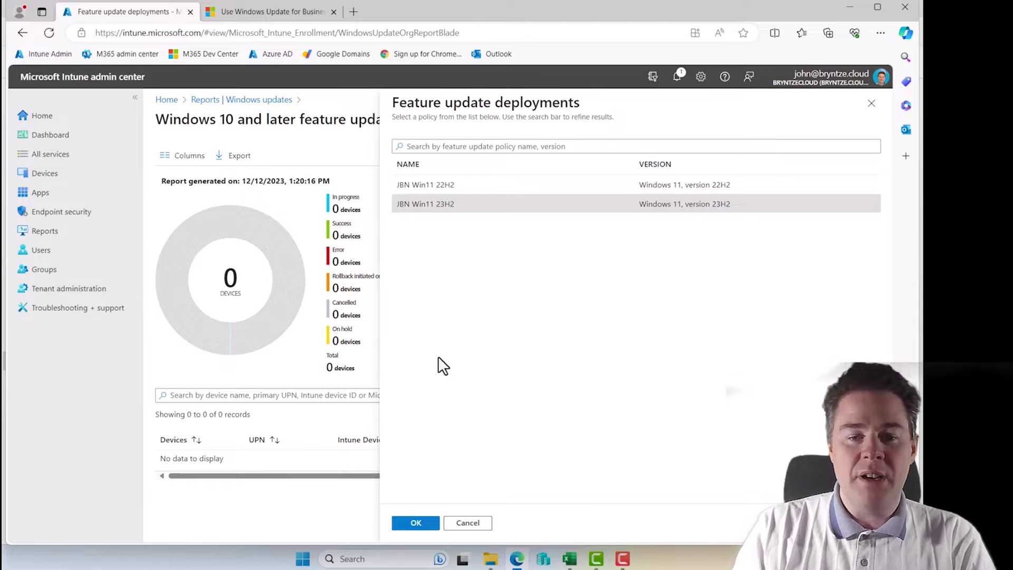
click(413, 523)
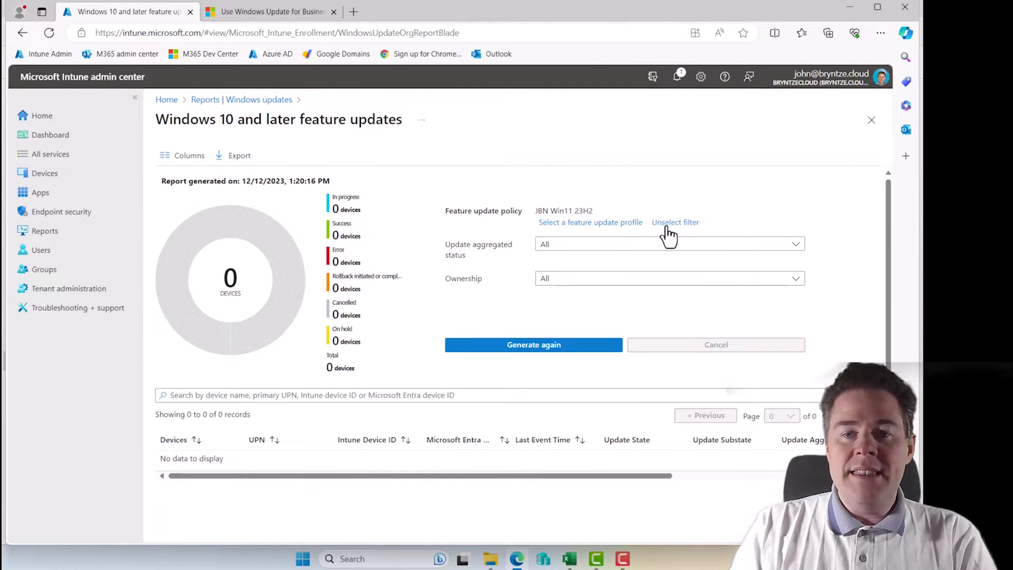
Step: Leave the update status and ownership filters at All and regenerate the report
click(549, 247)
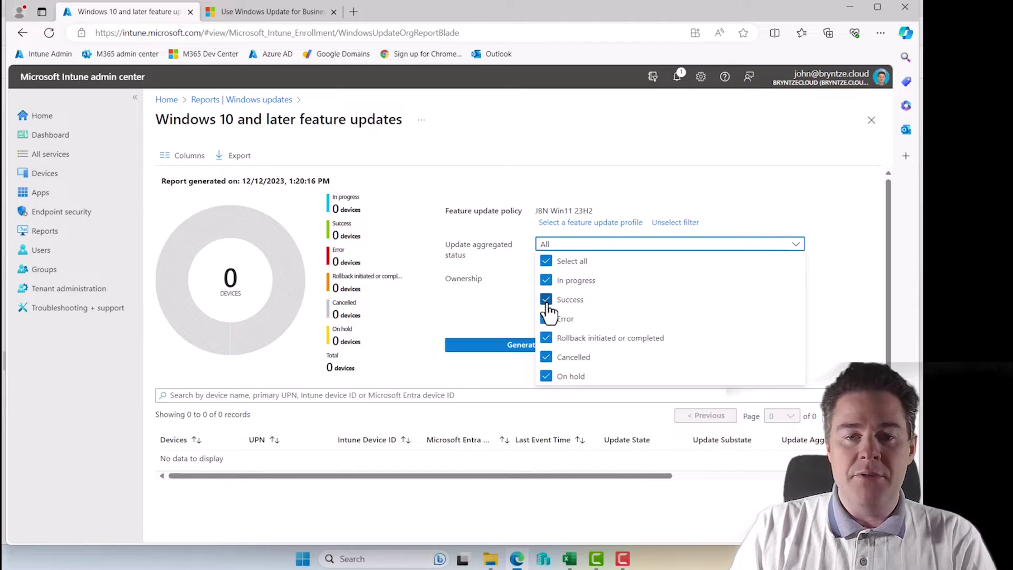
click(663, 204)
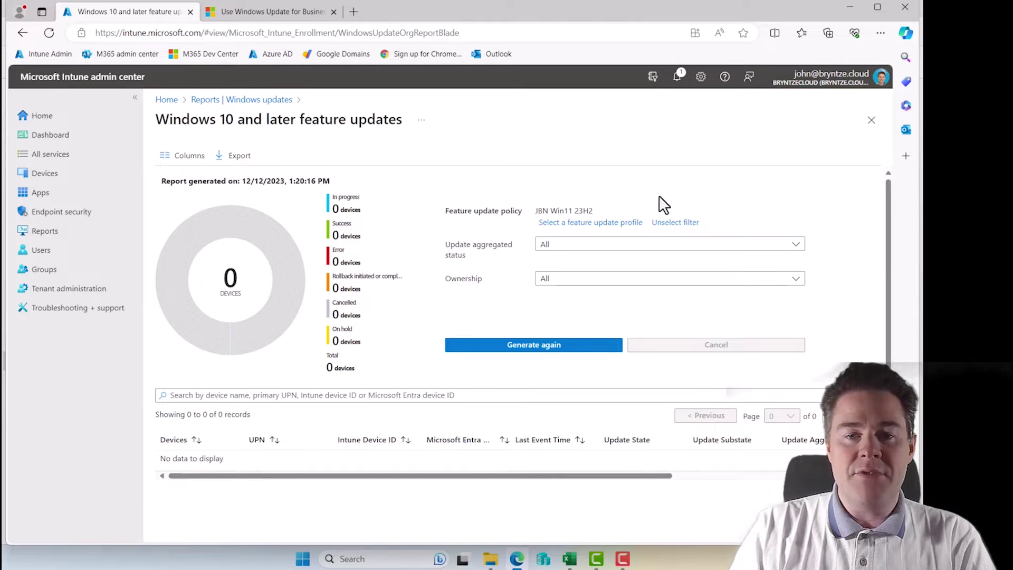
click(551, 285)
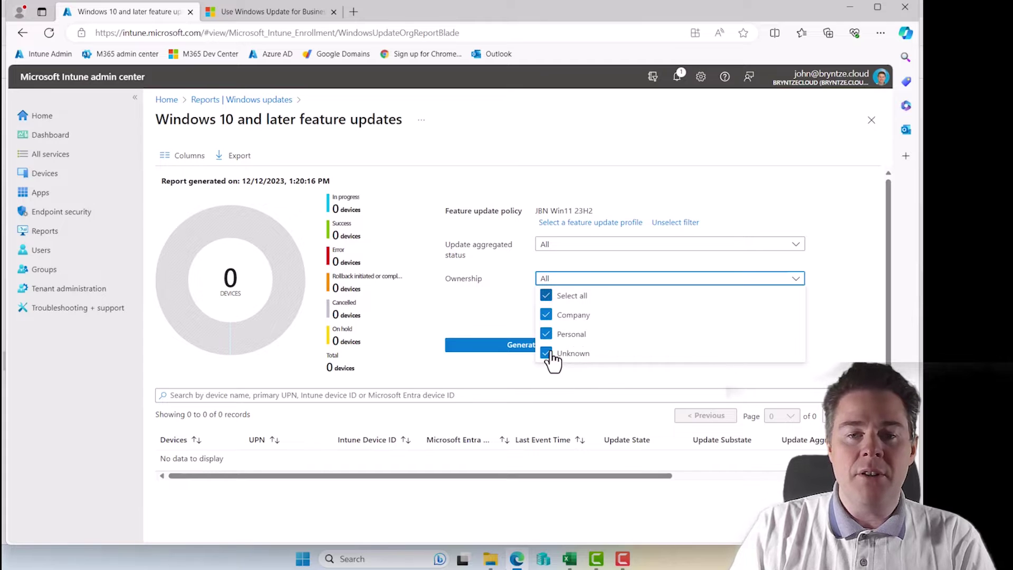
click(576, 273)
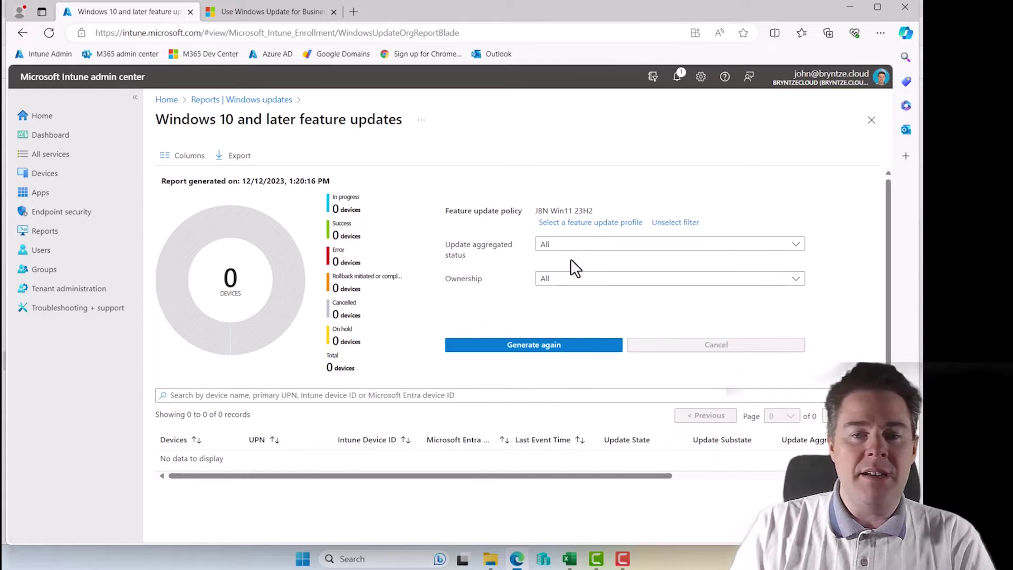
click(517, 348)
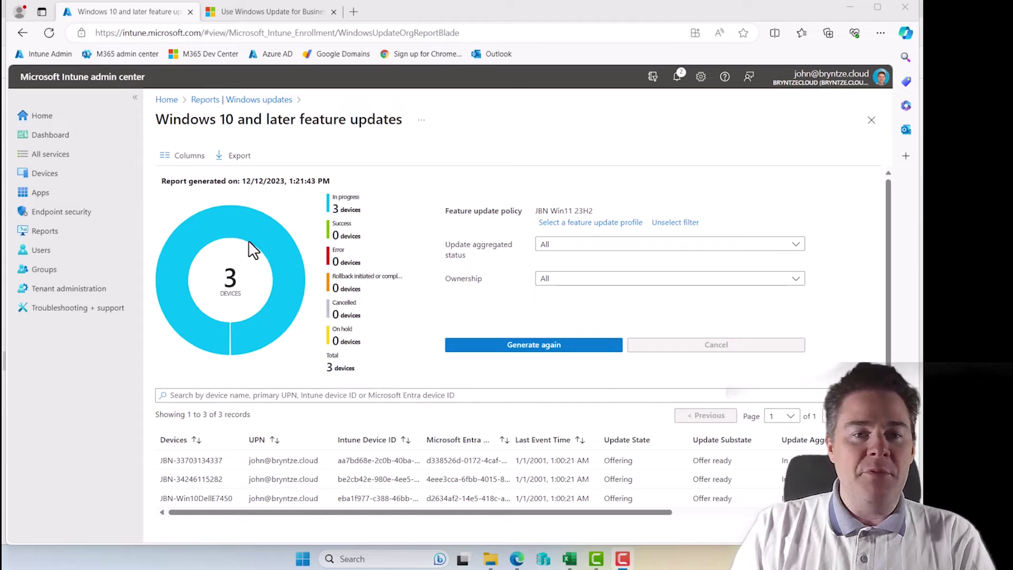
mouse_move(280, 240)
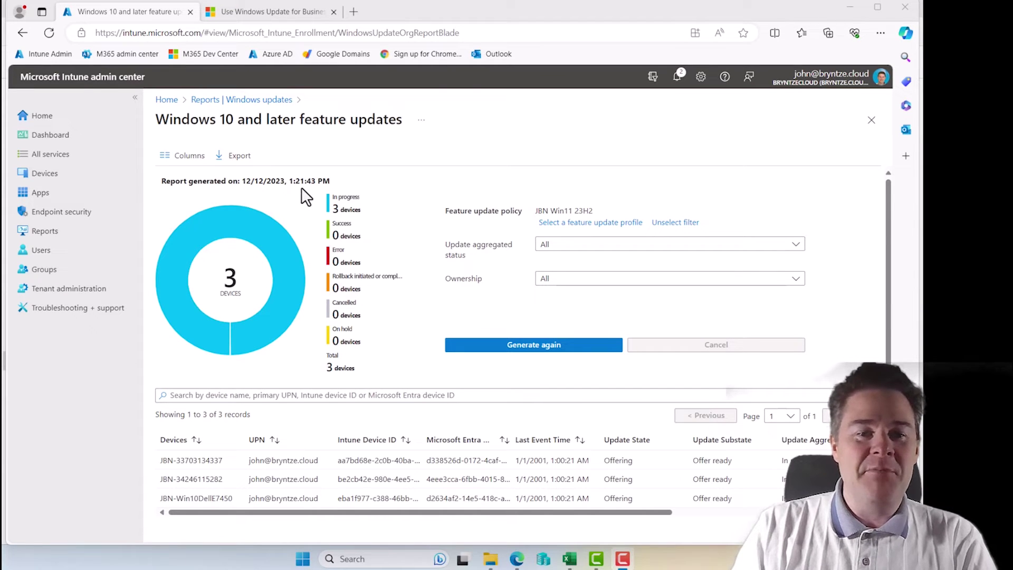
Step: In the Windows Update reports article, highlight the Microsoft Entra join and Windows 10 1903 prerequisites
click(265, 13)
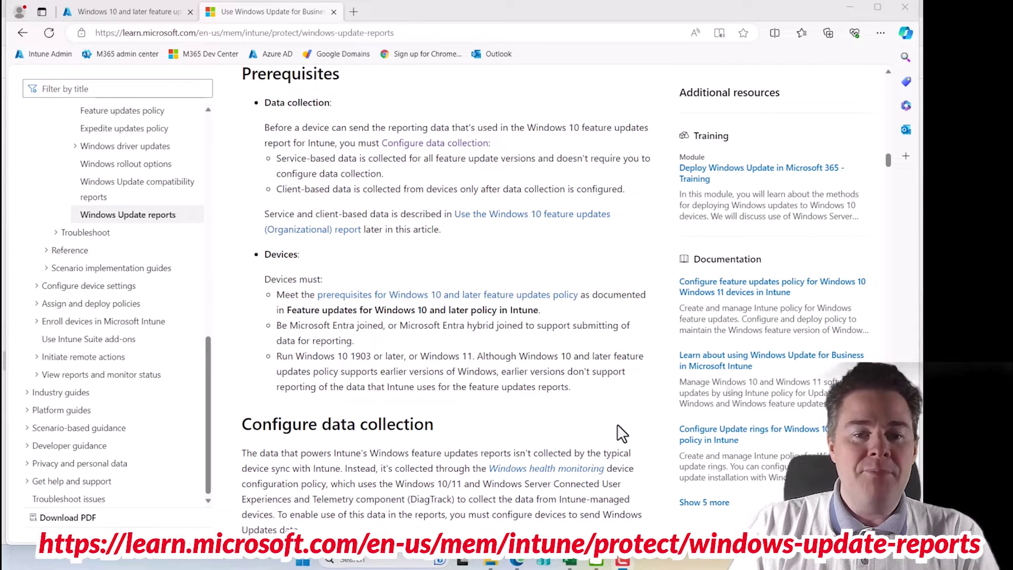
drag(354, 342, 301, 331)
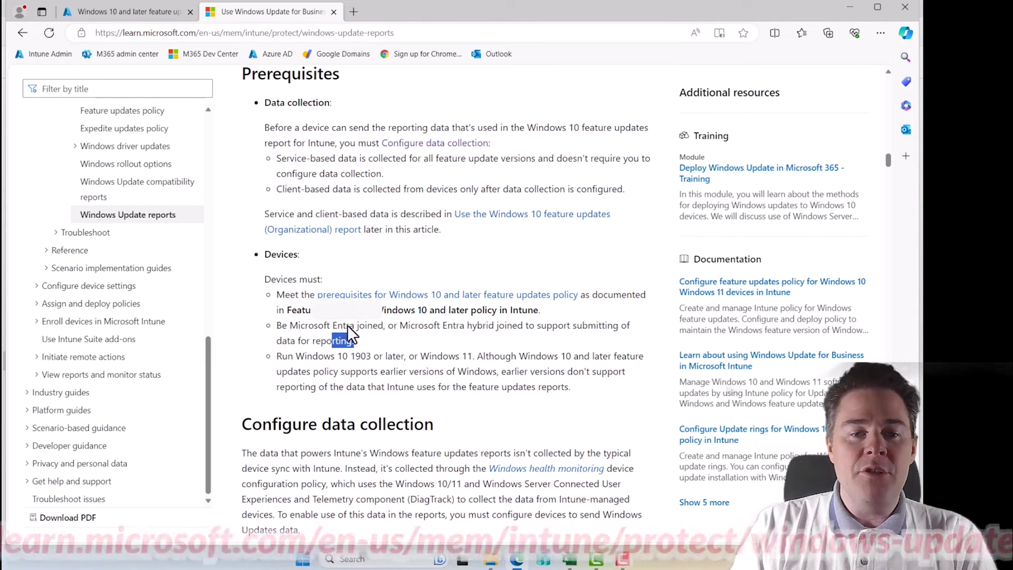
click(319, 326)
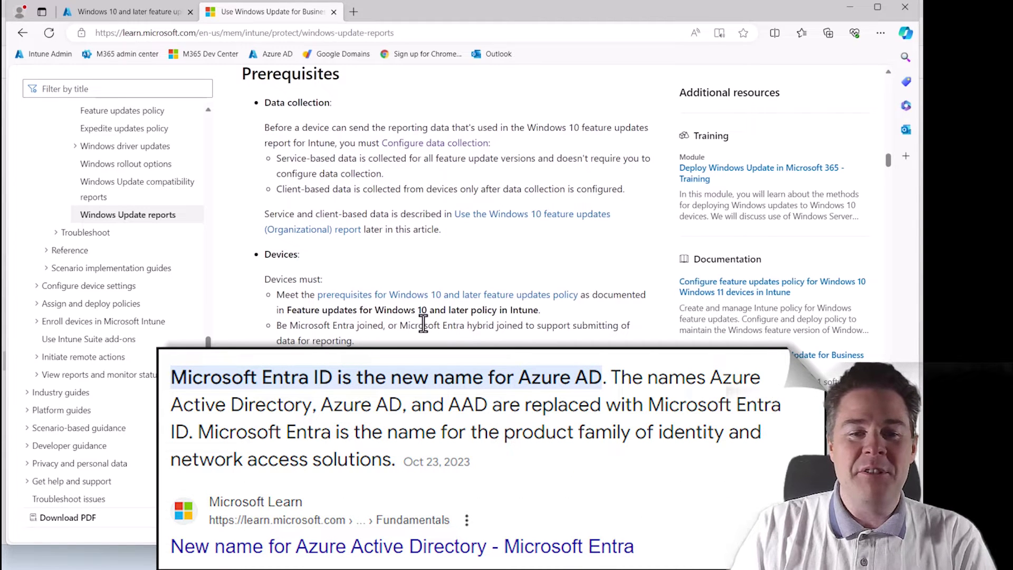
drag(455, 326, 478, 327)
click(425, 341)
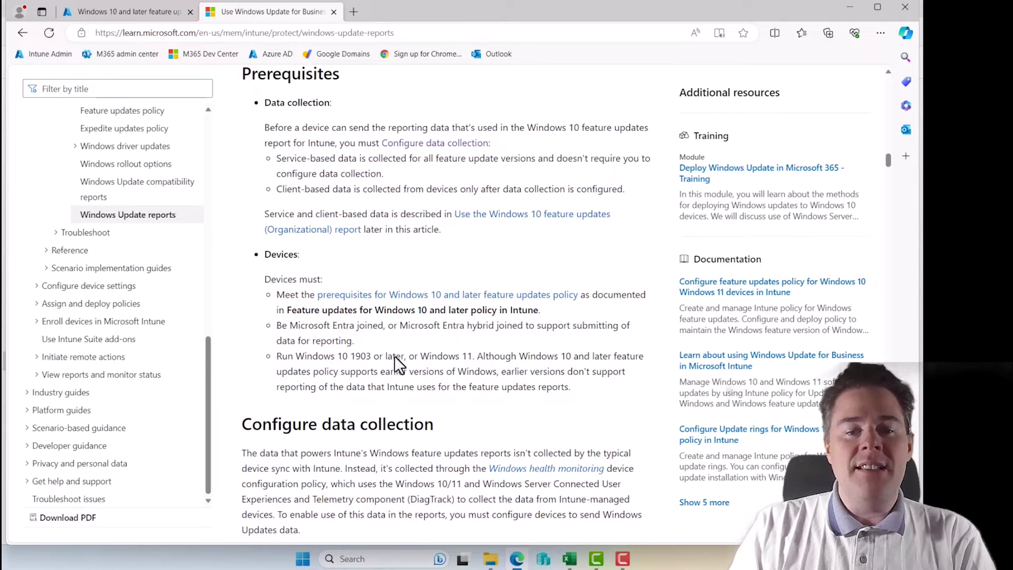
drag(336, 356, 355, 357)
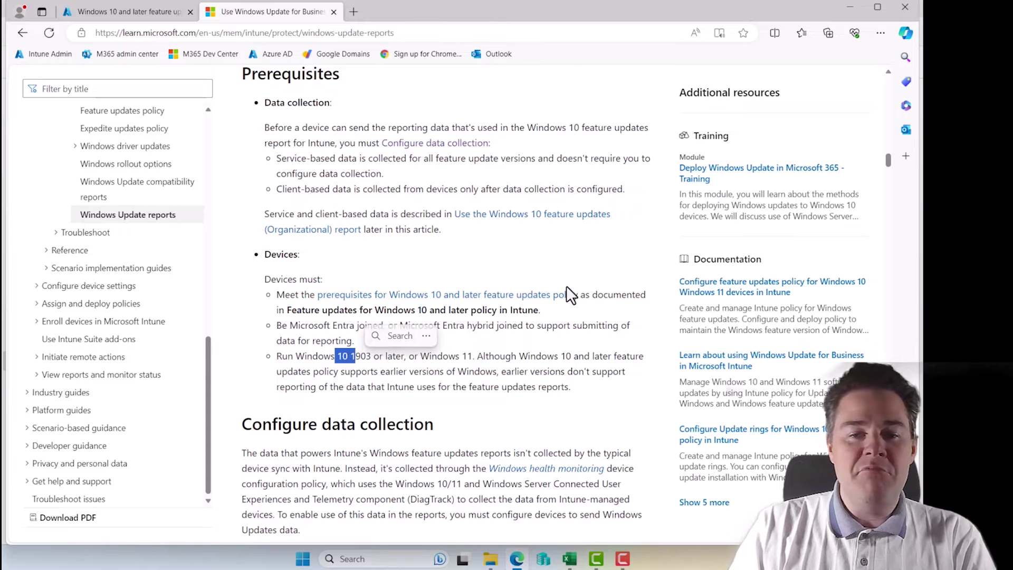
click(398, 245)
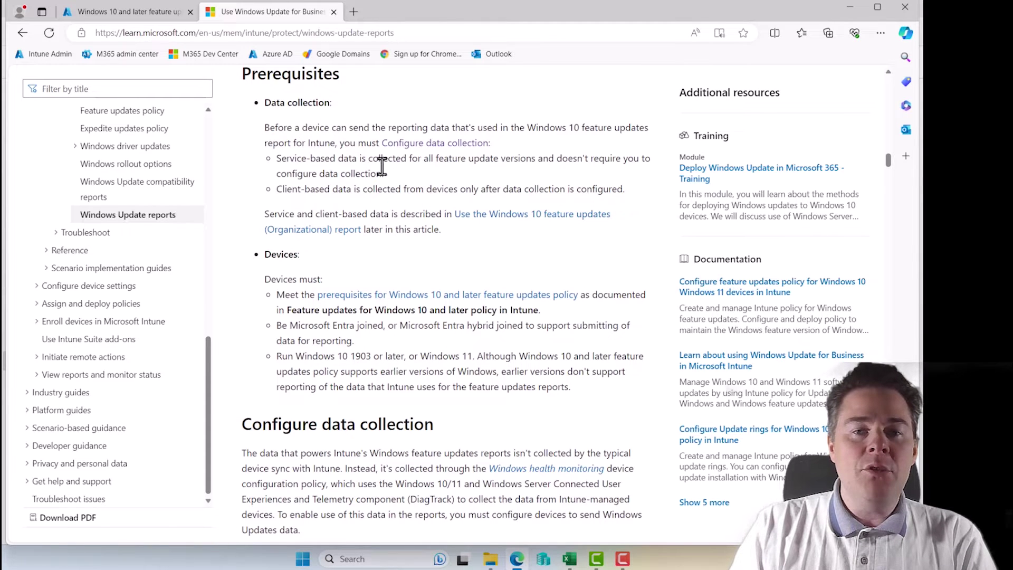
Step: Read the Configure data collection section, noting the Windows health monitoring profile type, then return to the report
click(429, 144)
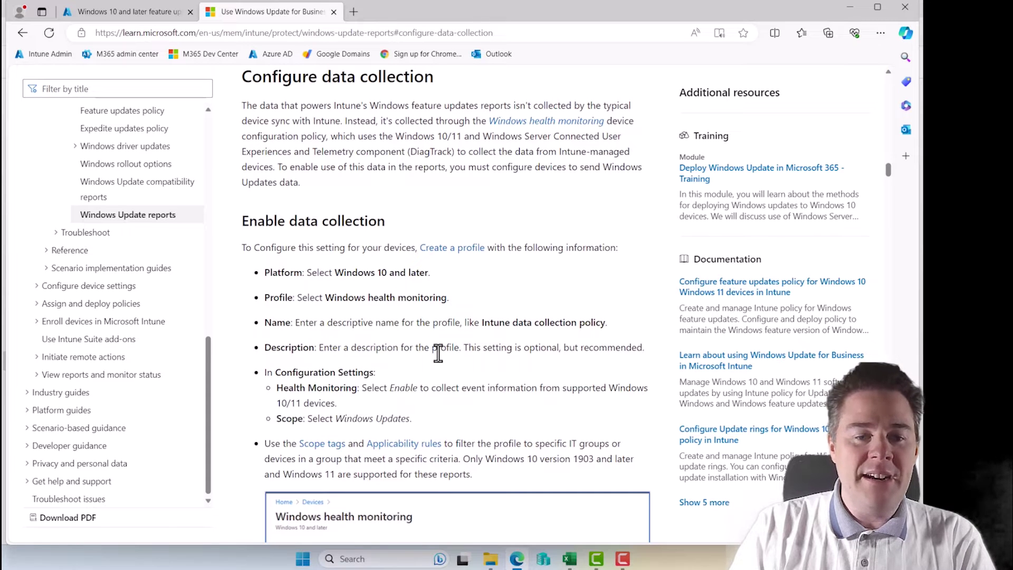
scroll(438, 353, down, 1)
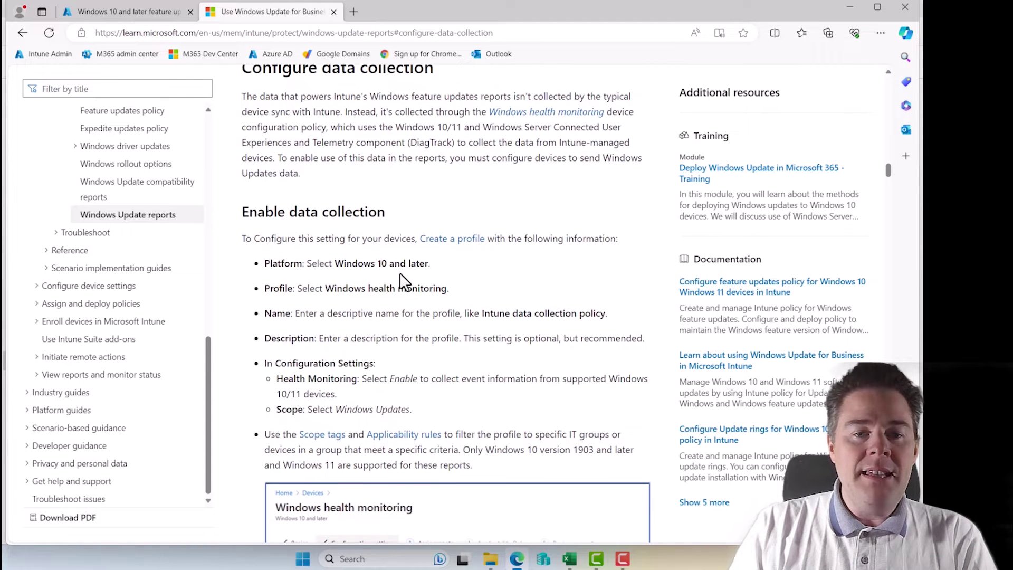
scroll(338, 287, down, 1)
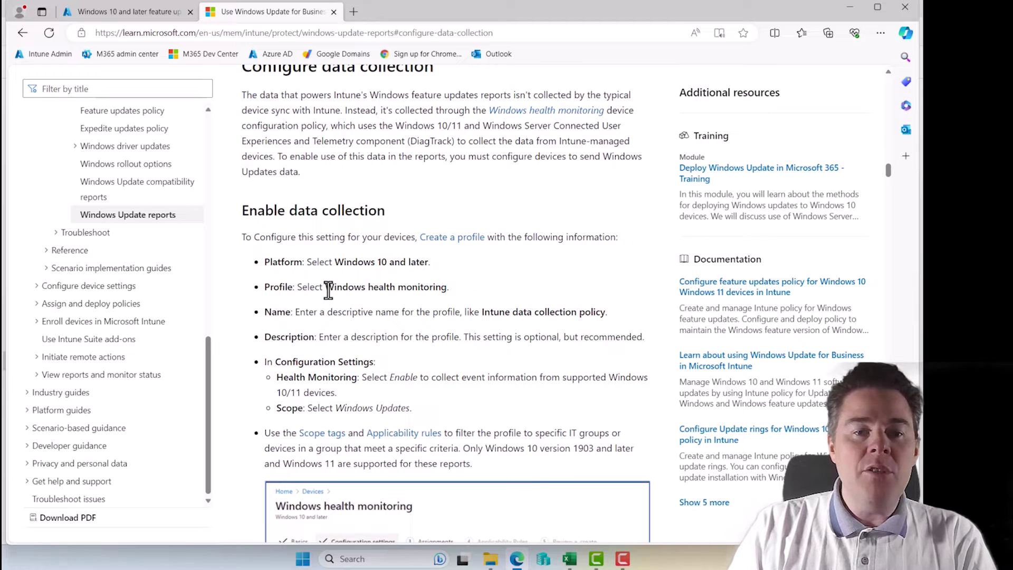
mouse_move(327, 289)
mouse_down()
mouse_move(439, 291)
mouse_move(421, 283)
mouse_up()
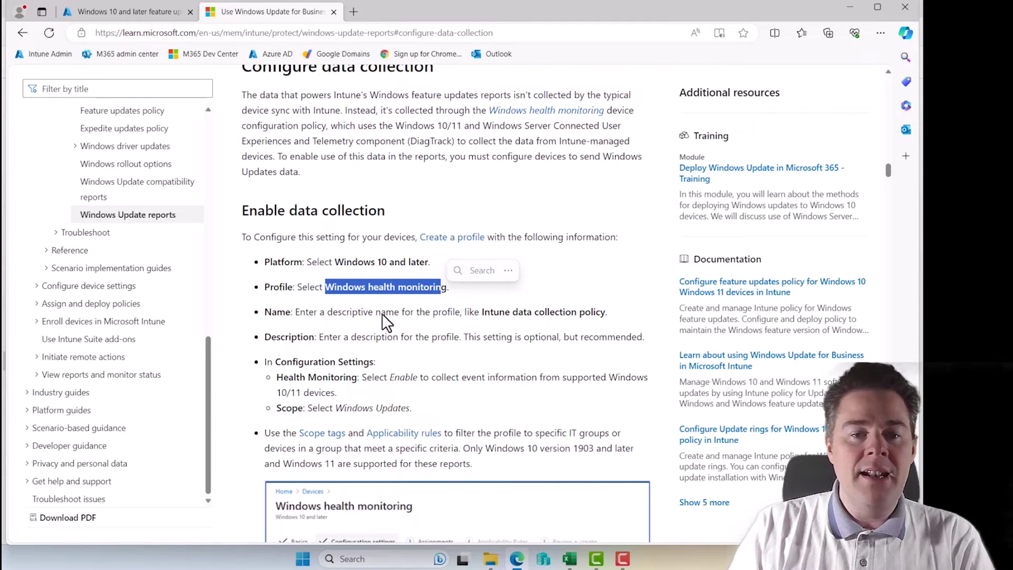
scroll(450, 405, down, 3)
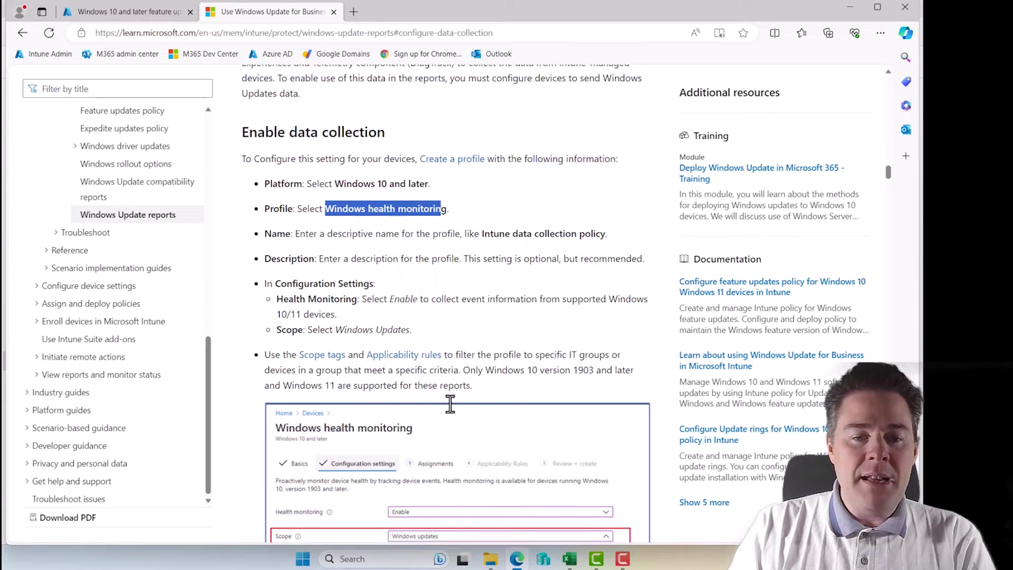
scroll(450, 404, down, 1)
scroll(450, 405, down, 1)
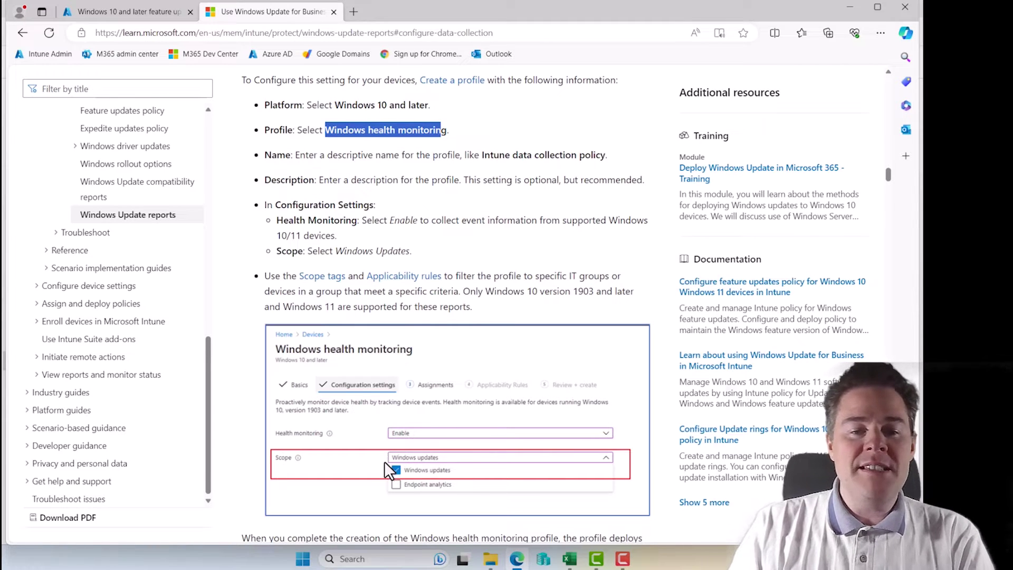
click(132, 11)
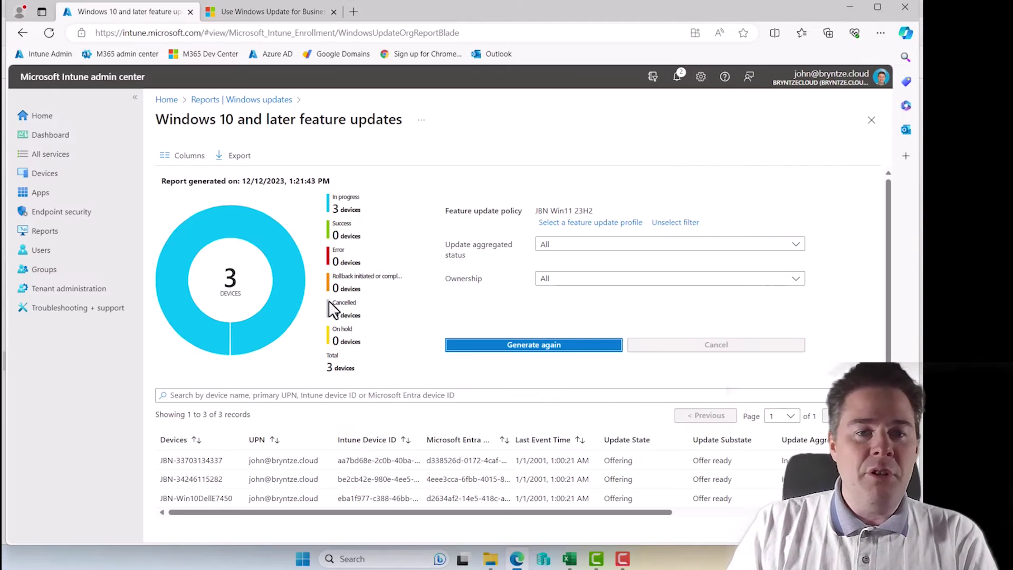
Step: Go to Devices > Configuration profiles to list the 16 configuration policies
click(47, 182)
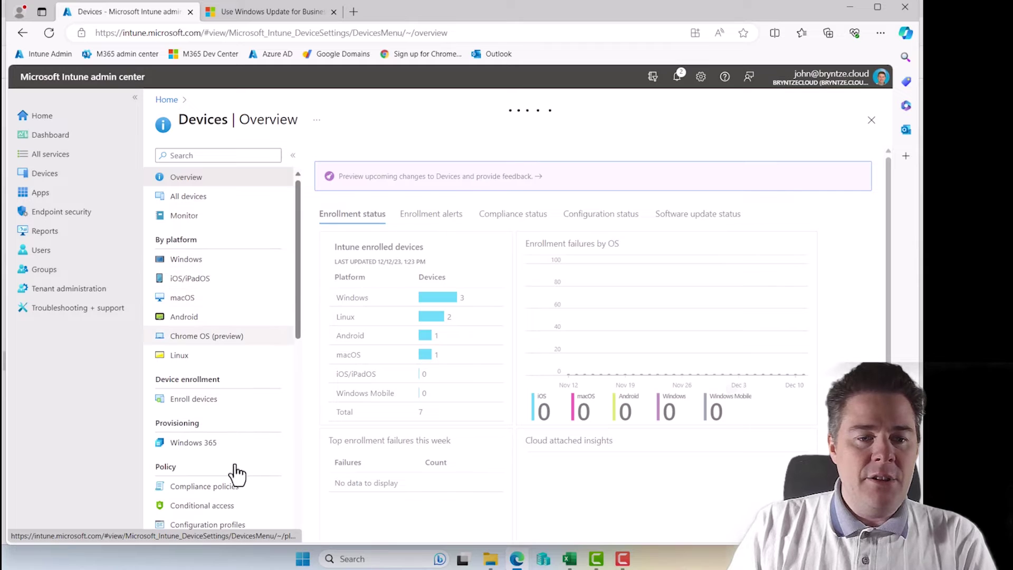
click(212, 526)
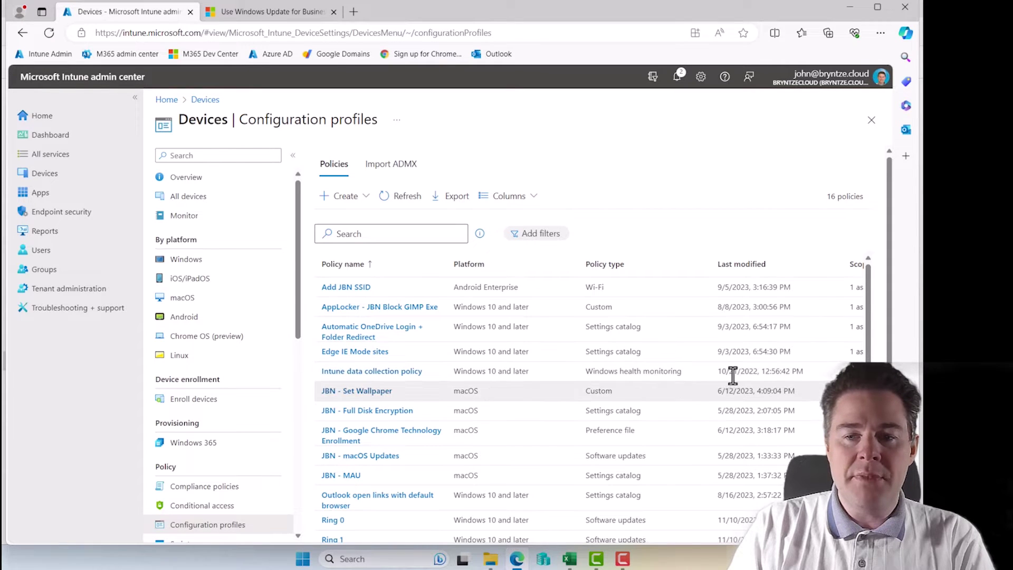
Step: Add All users to the Intune data collection policy's assignments and save the change
click(366, 373)
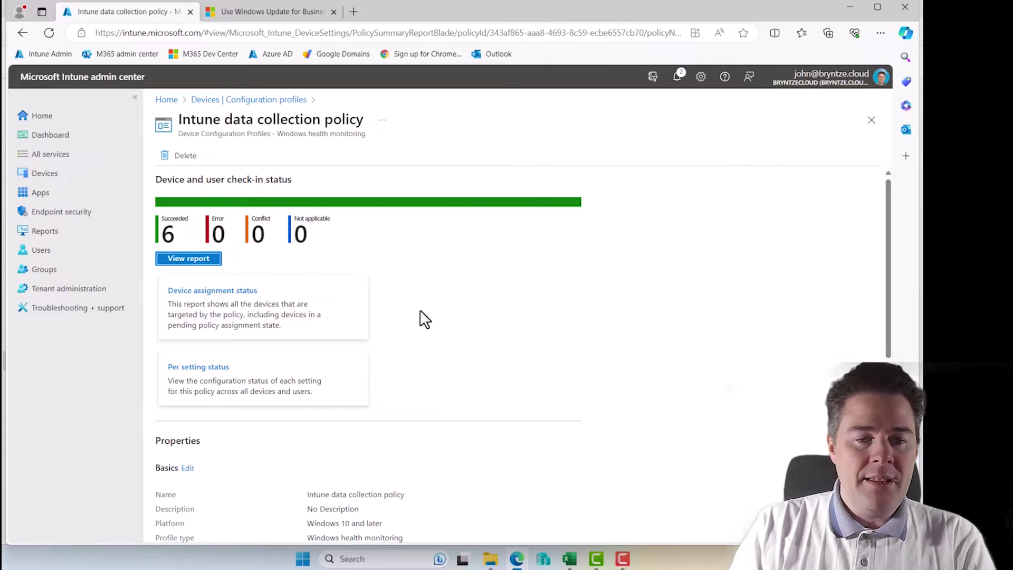
scroll(424, 314, down, 2)
scroll(424, 320, down, 2)
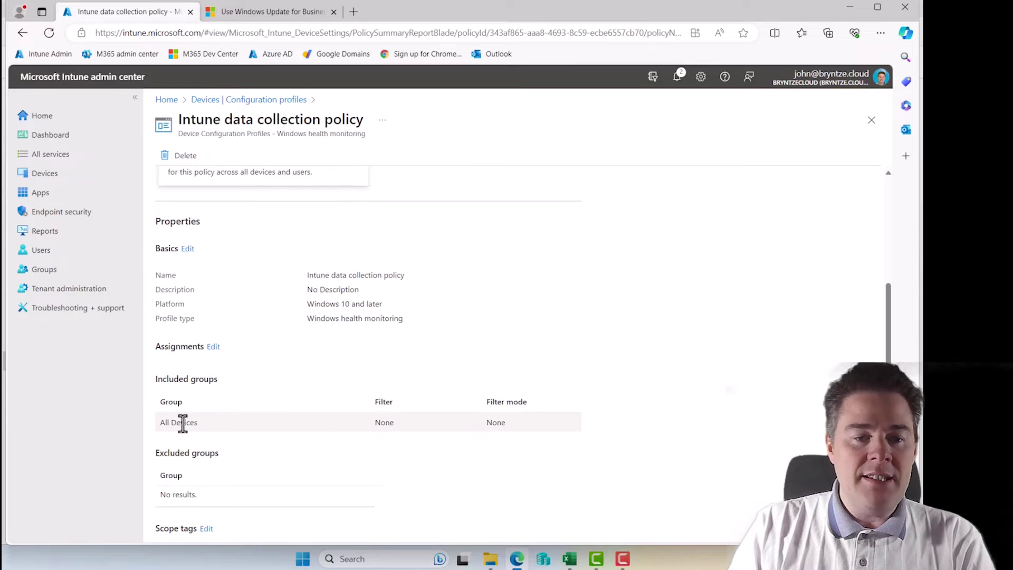
click(214, 347)
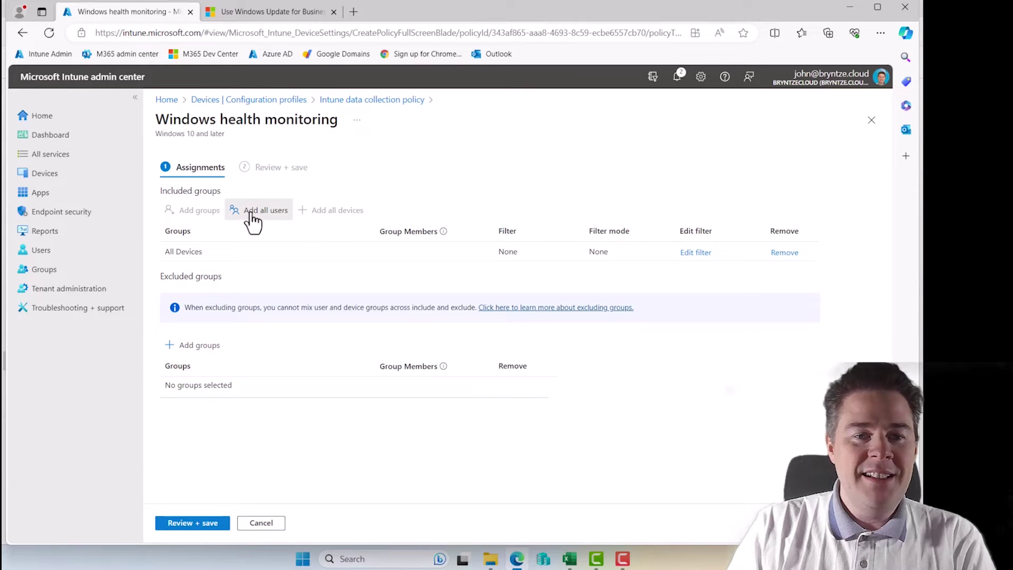
click(253, 213)
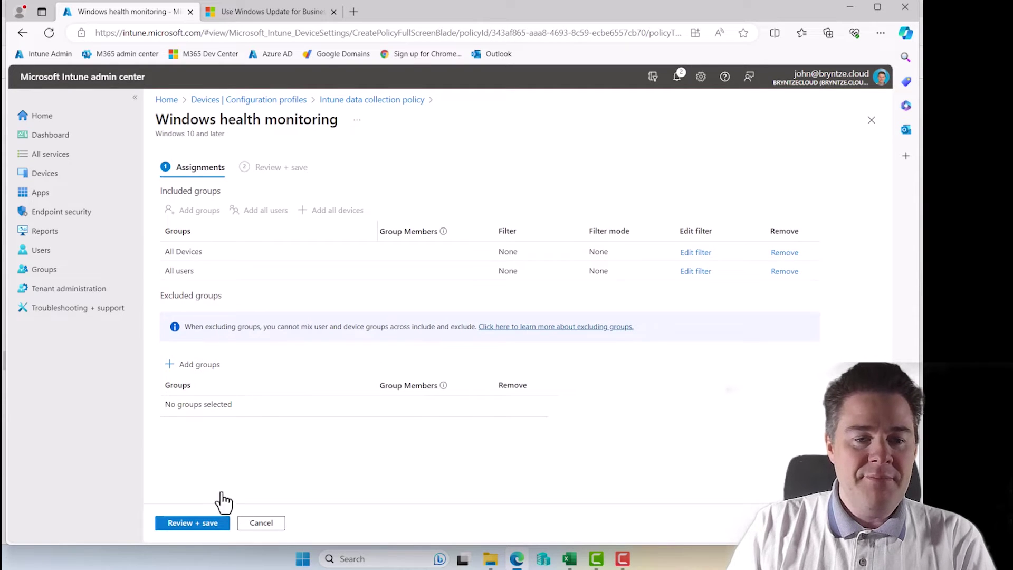
click(204, 523)
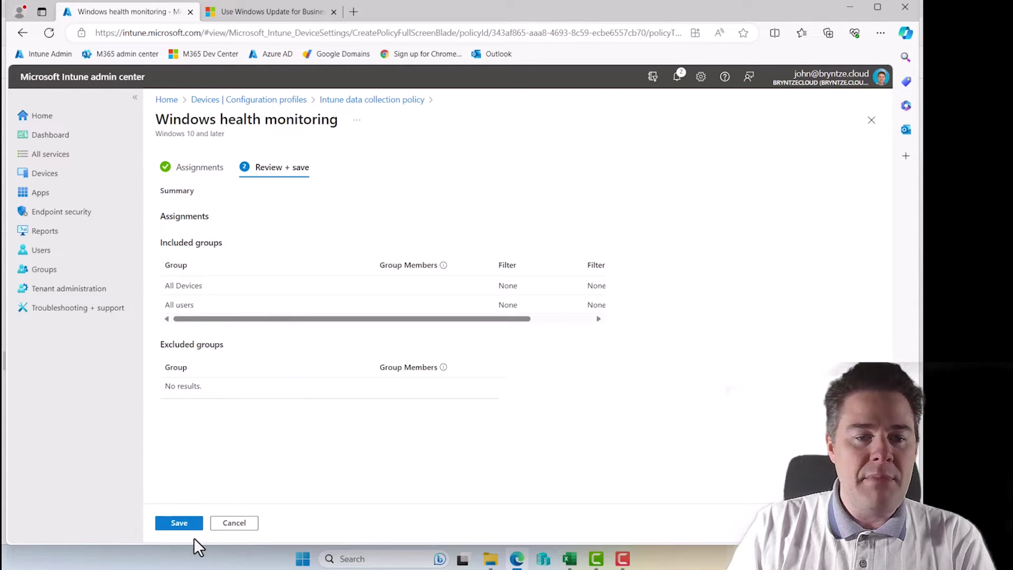
click(179, 528)
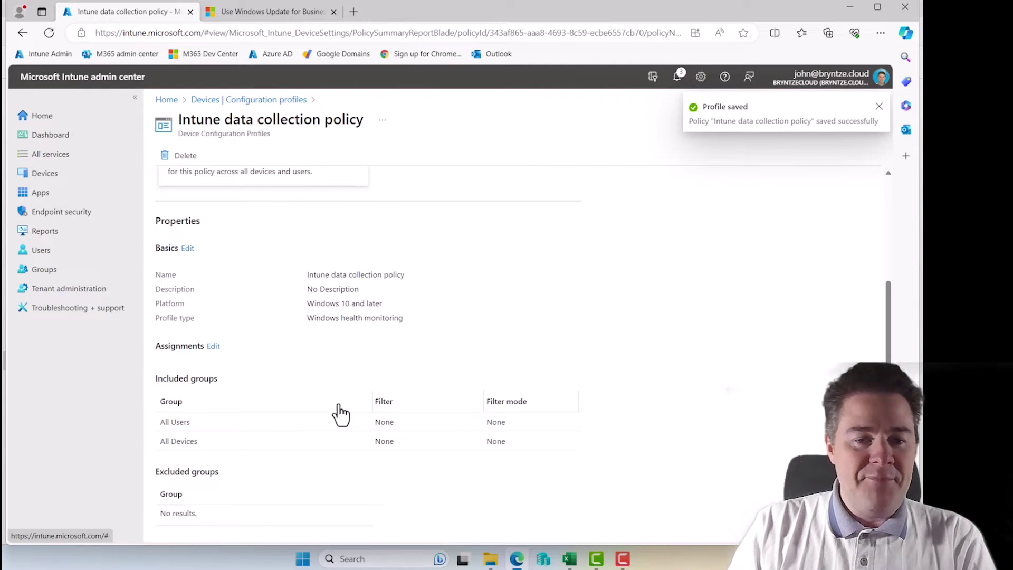
Step: Expand Health monitoring (Enable, scope Endpoint analytics) and compare it with the Learn guidance
scroll(339, 412, down, 1)
scroll(341, 414, down, 2)
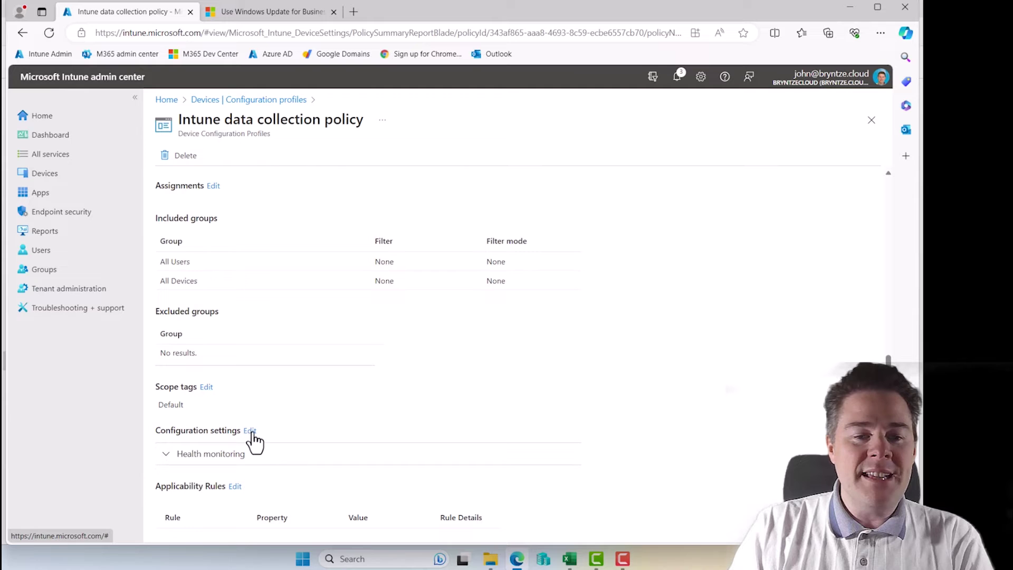
click(167, 461)
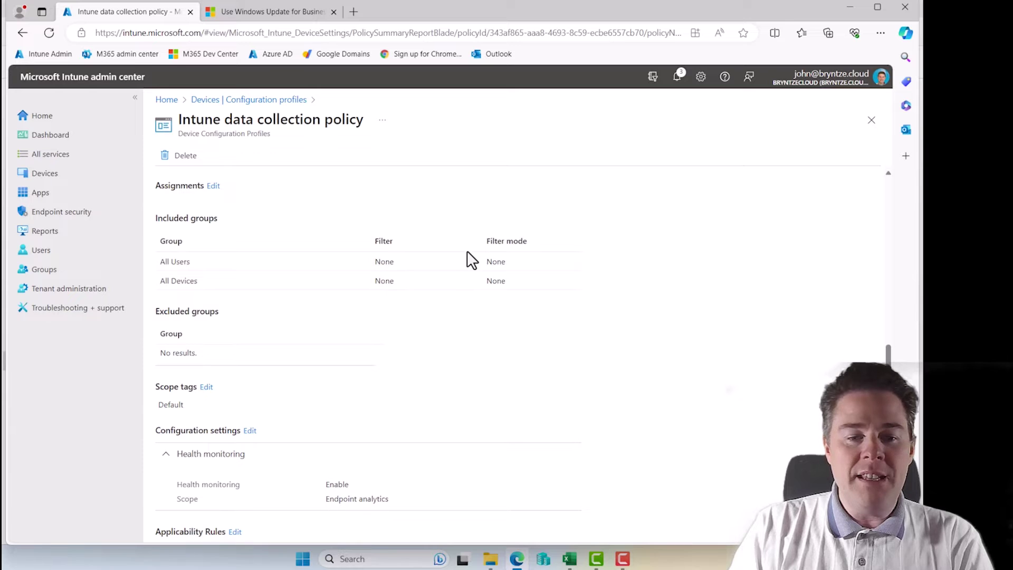
click(271, 9)
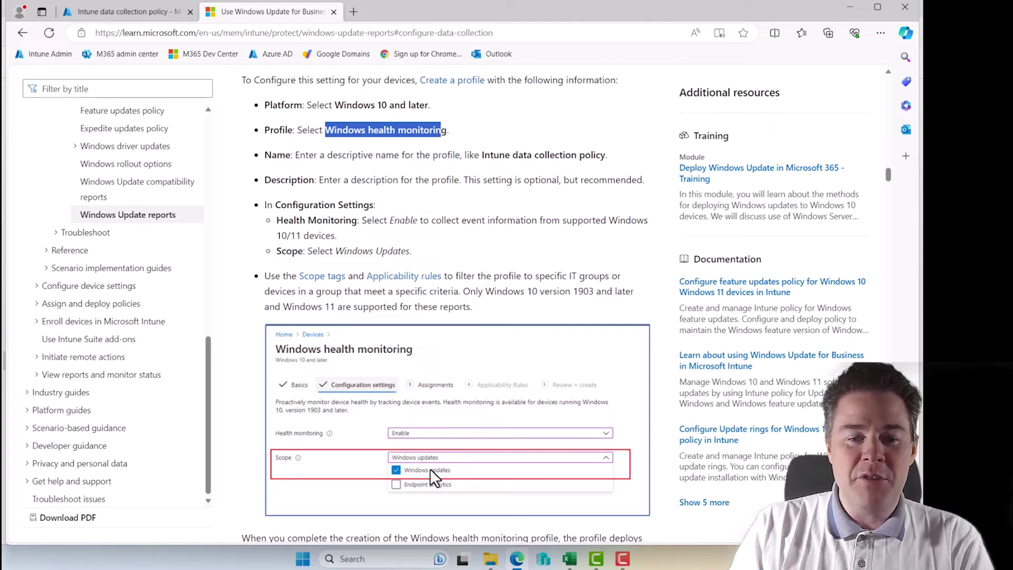
click(134, 14)
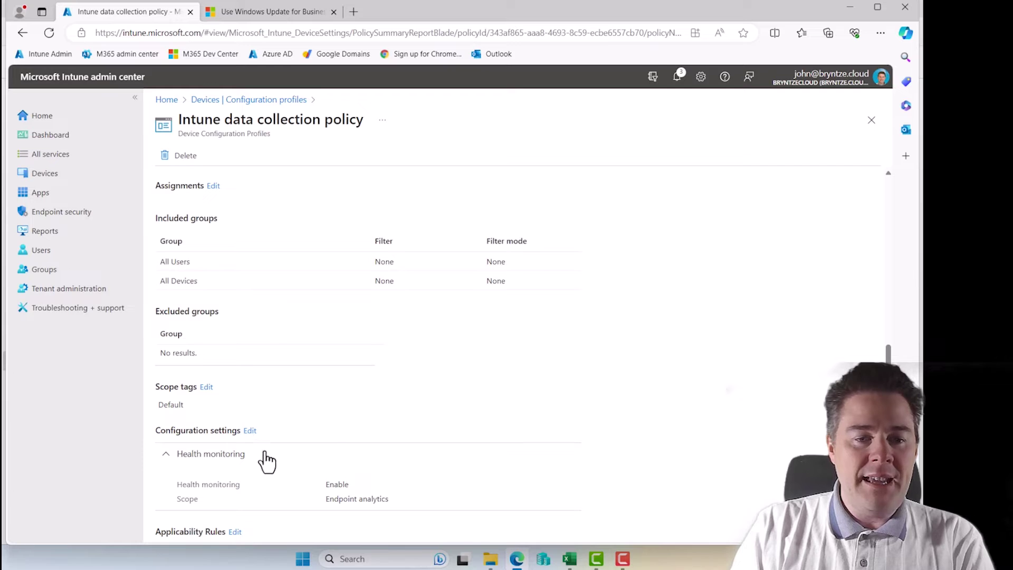
Step: Keep Health monitoring on Enable, add Windows updates to its scope, and save the policy
click(249, 433)
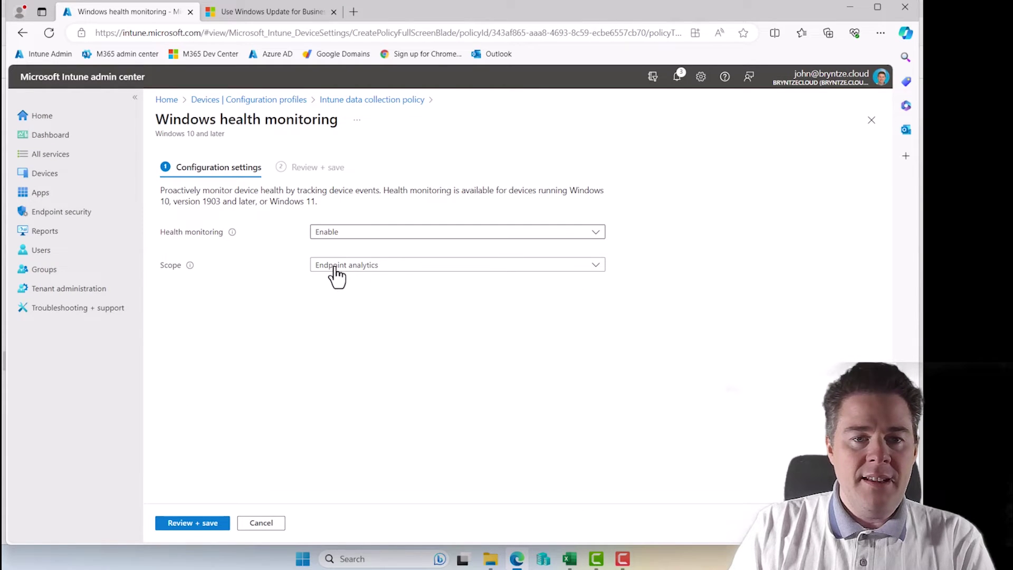
click(334, 236)
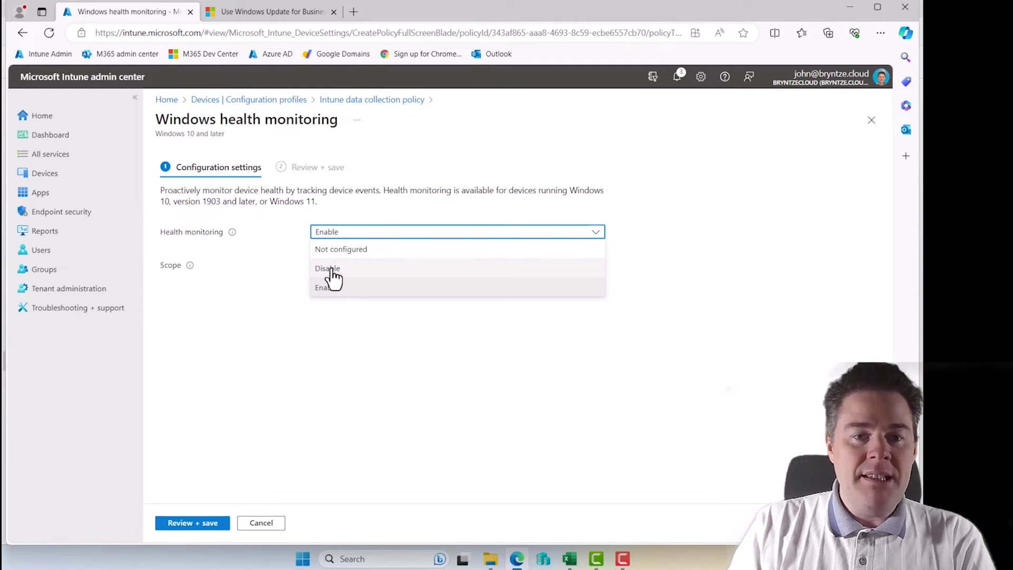
click(332, 291)
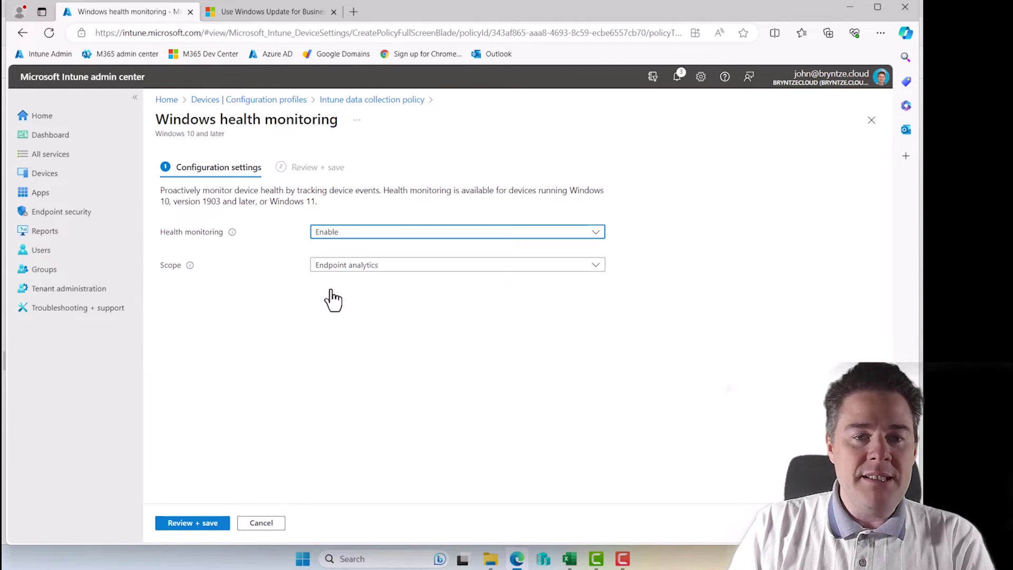
click(338, 273)
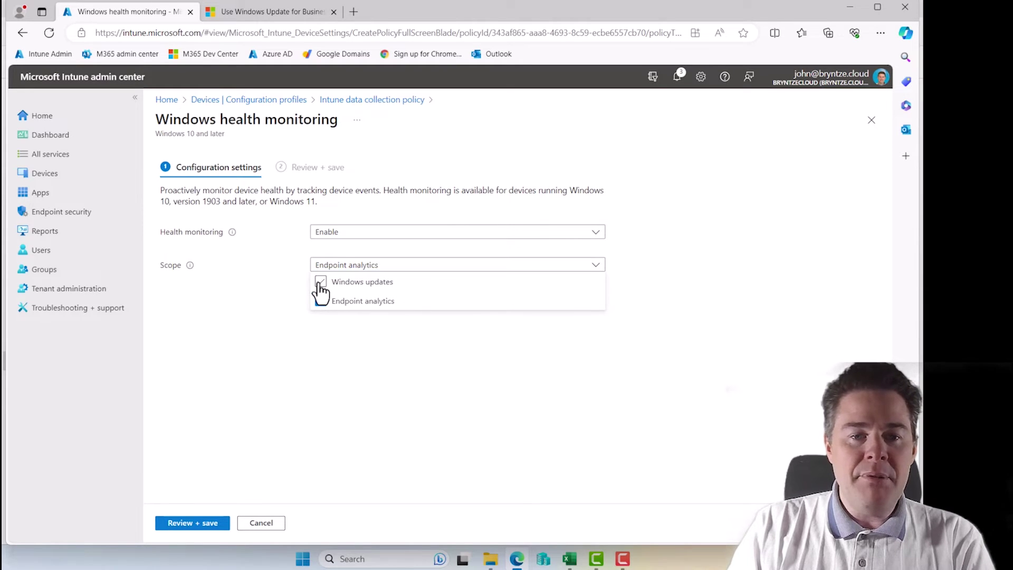
click(320, 283)
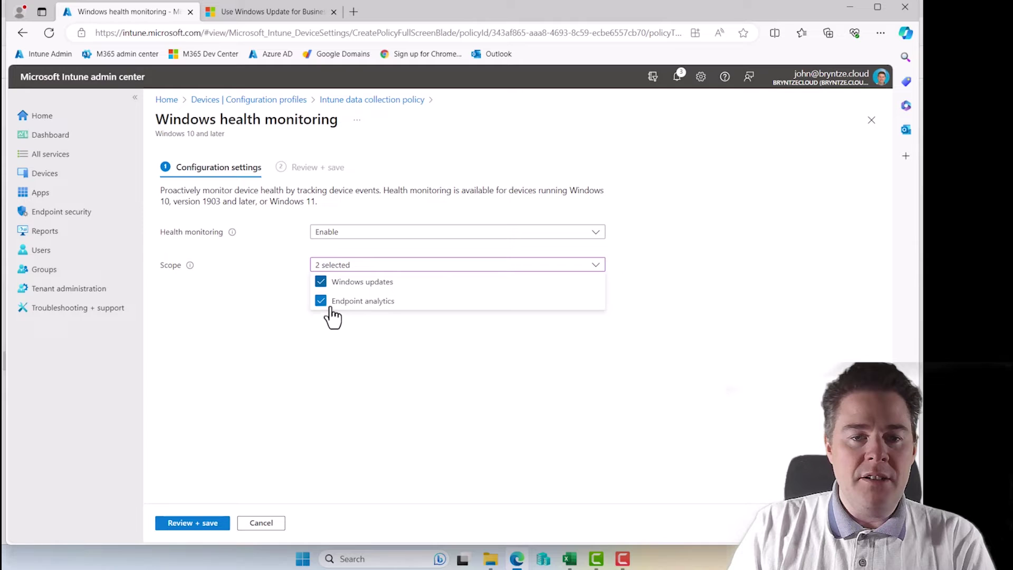
click(357, 358)
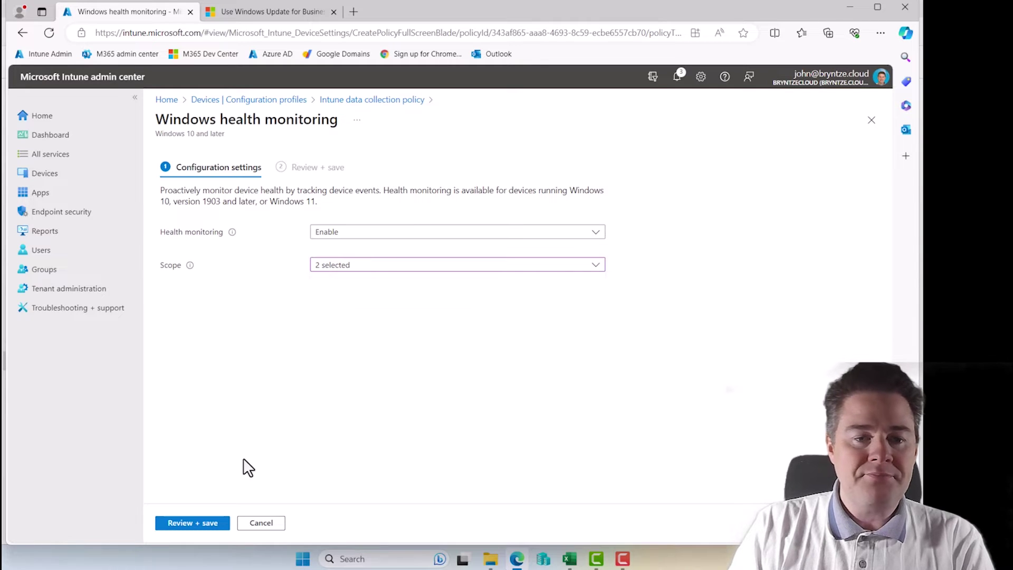
click(201, 524)
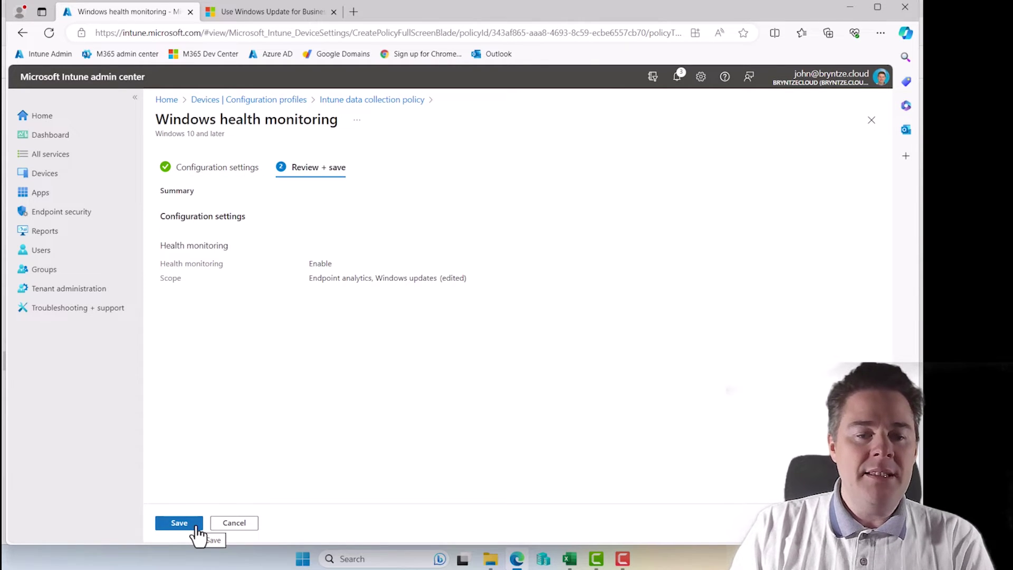
click(195, 525)
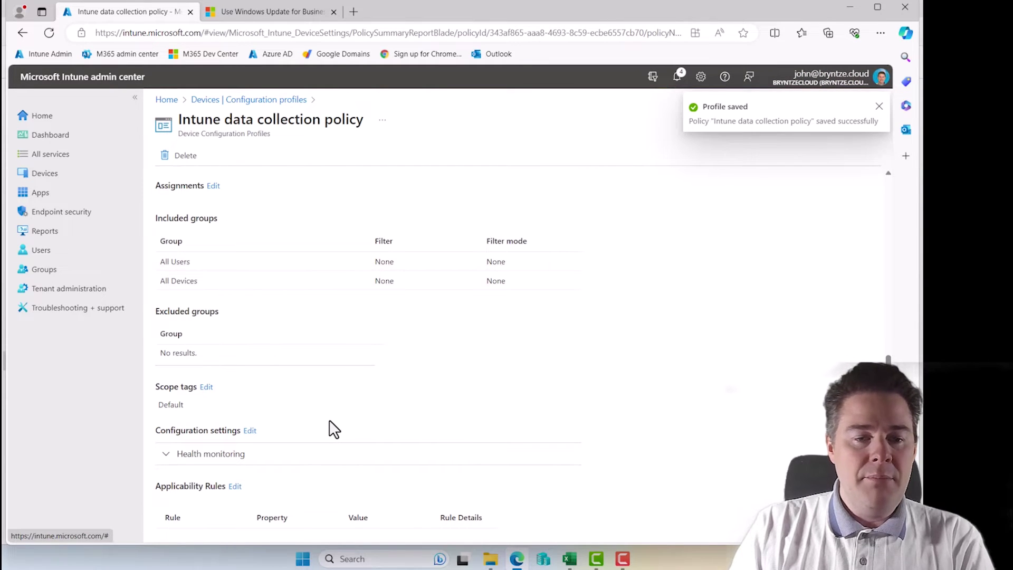
Step: Confirm the policy's Health monitoring scope includes Windows updates, cross-checking the Learn docs, then open Reports
click(167, 462)
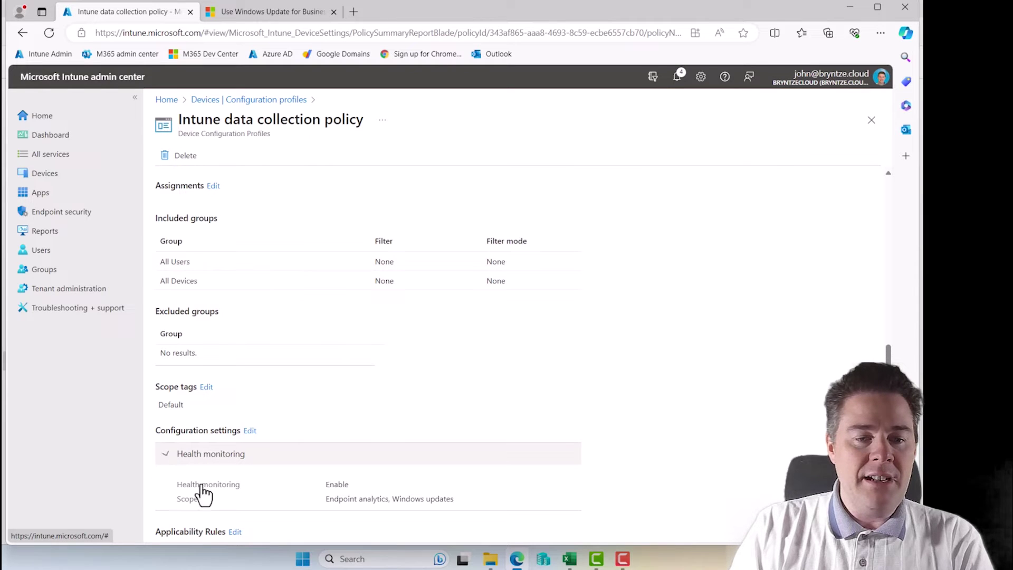
drag(329, 499, 435, 499)
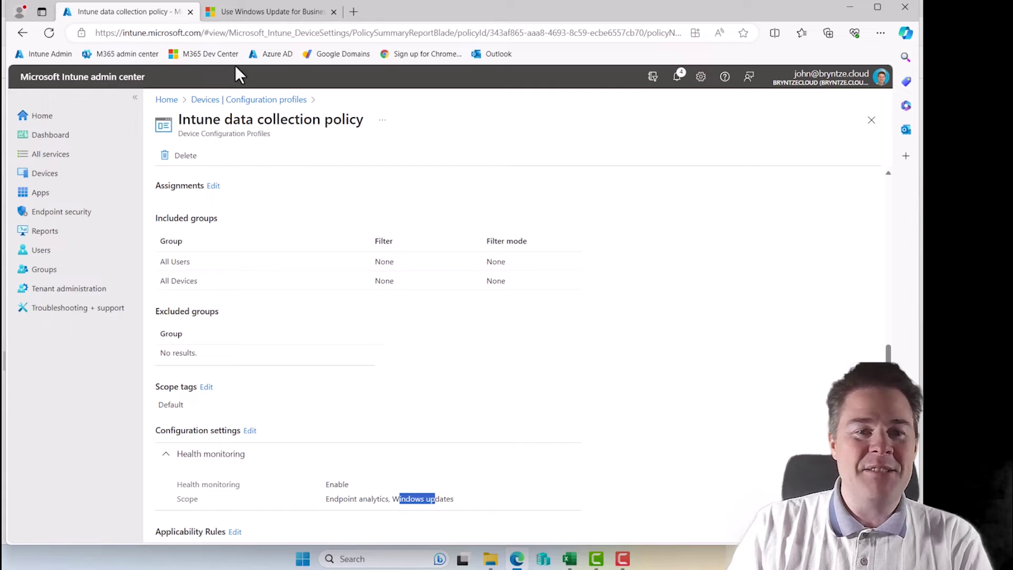
click(271, 9)
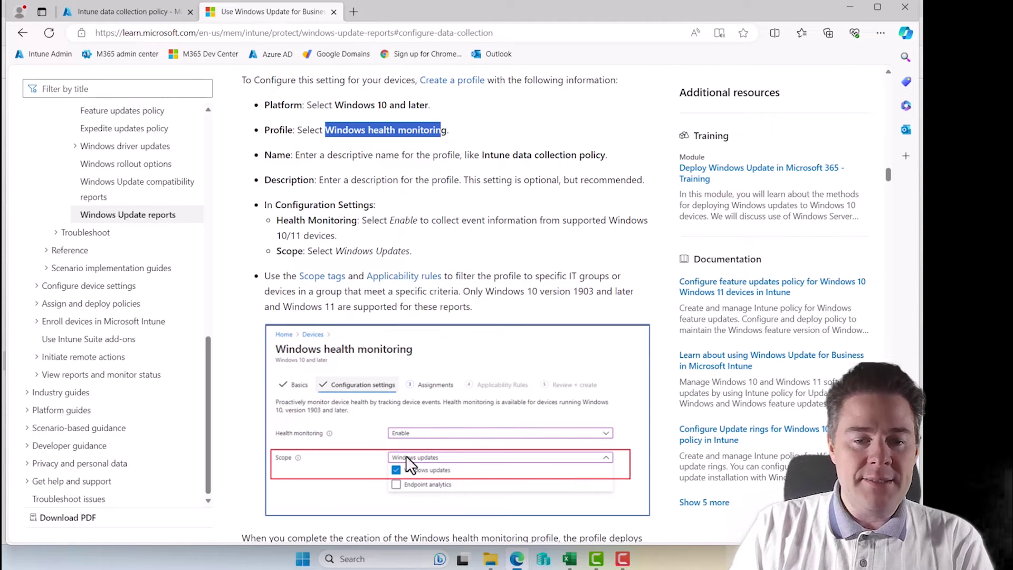
scroll(407, 456, down, 2)
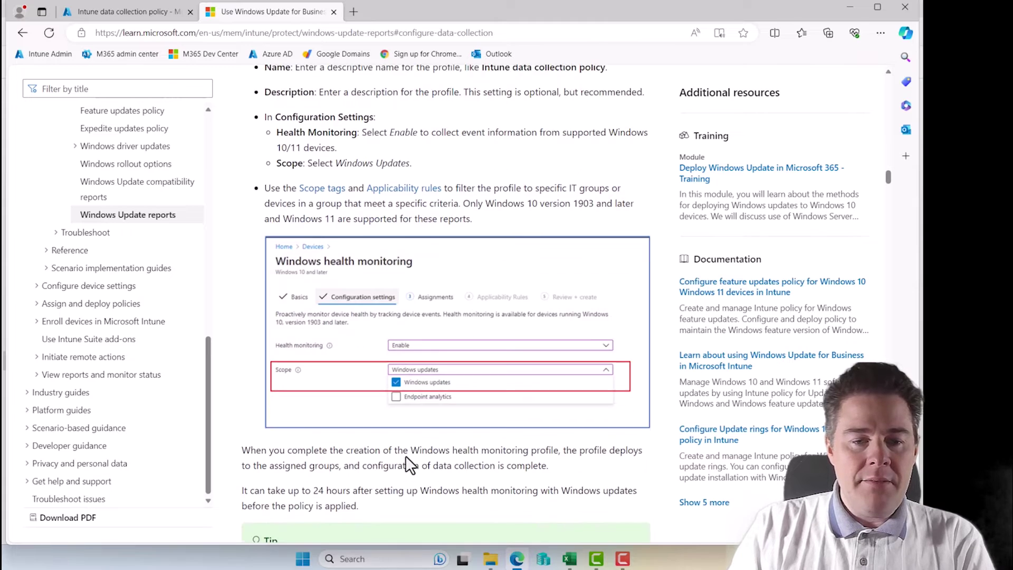
scroll(406, 455, down, 2)
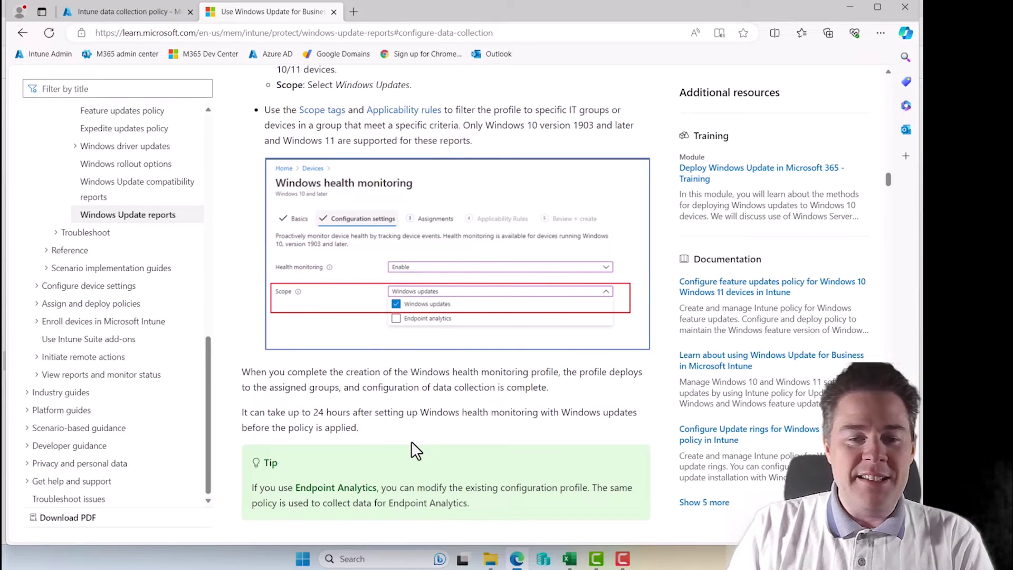
scroll(411, 443, down, 2)
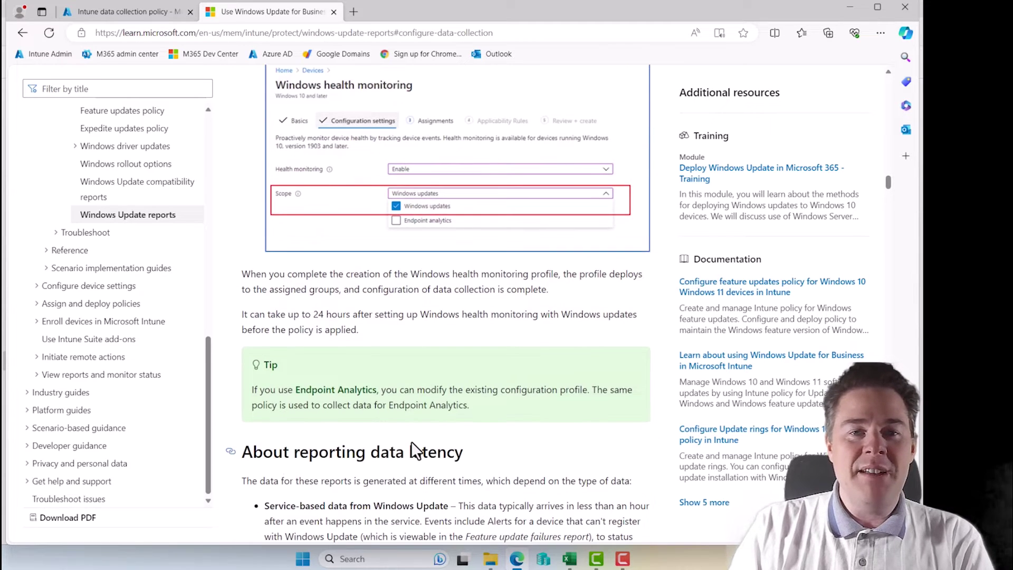
scroll(413, 448, up, 2)
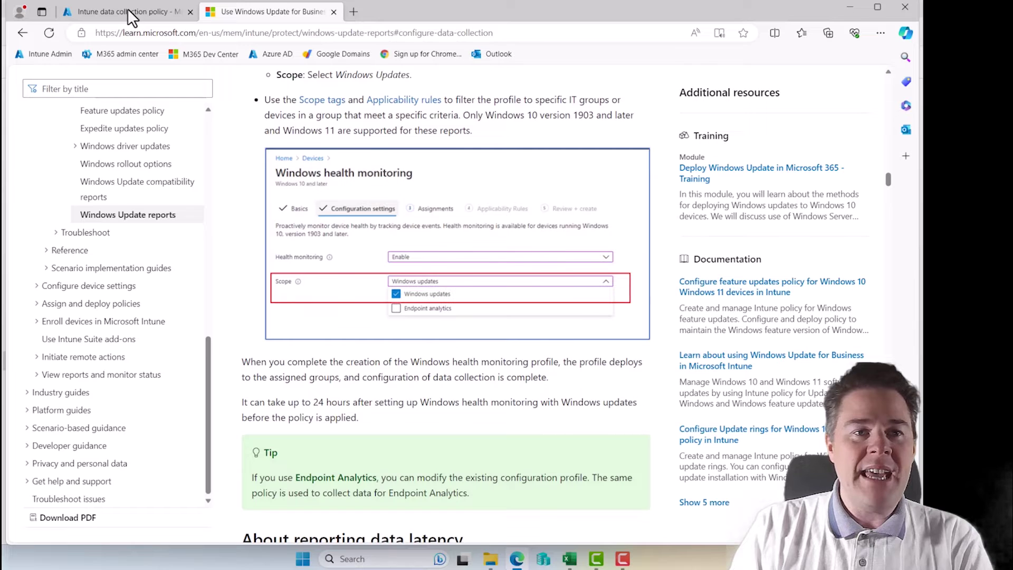
click(129, 11)
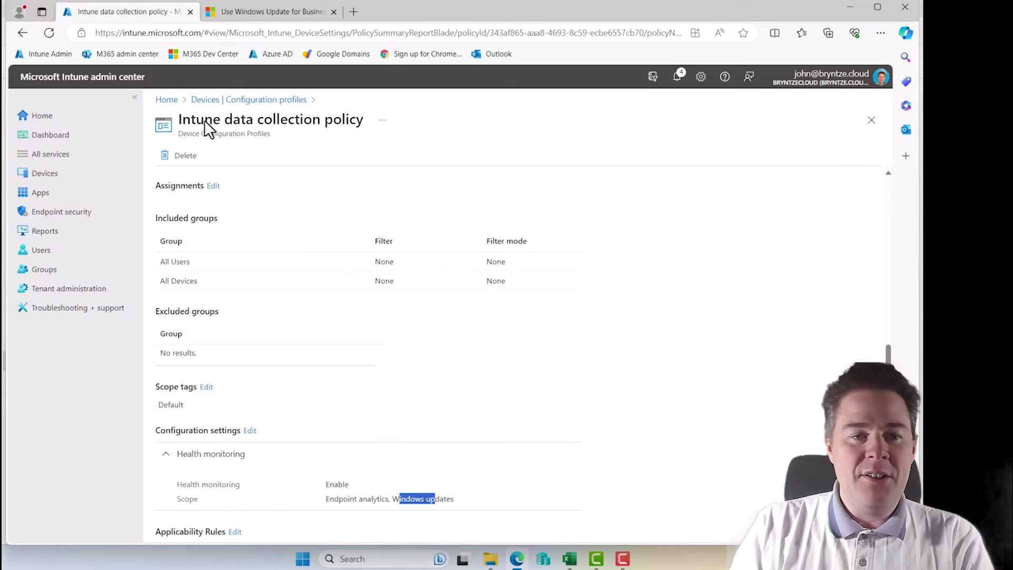
click(46, 235)
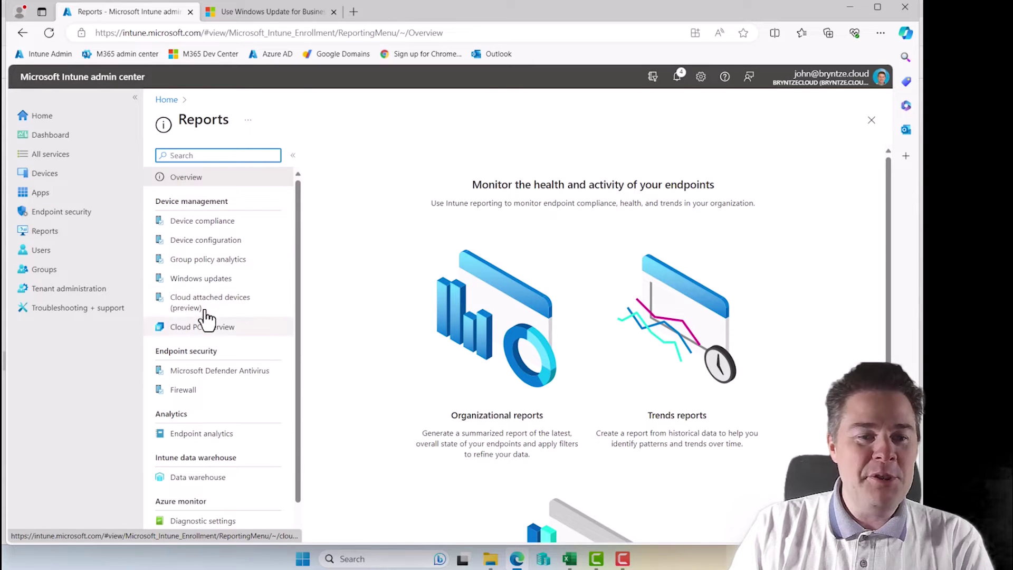
Step: Open the Windows Feature Update Report for the JBN Win11 23H2 policy and regenerate it
click(203, 282)
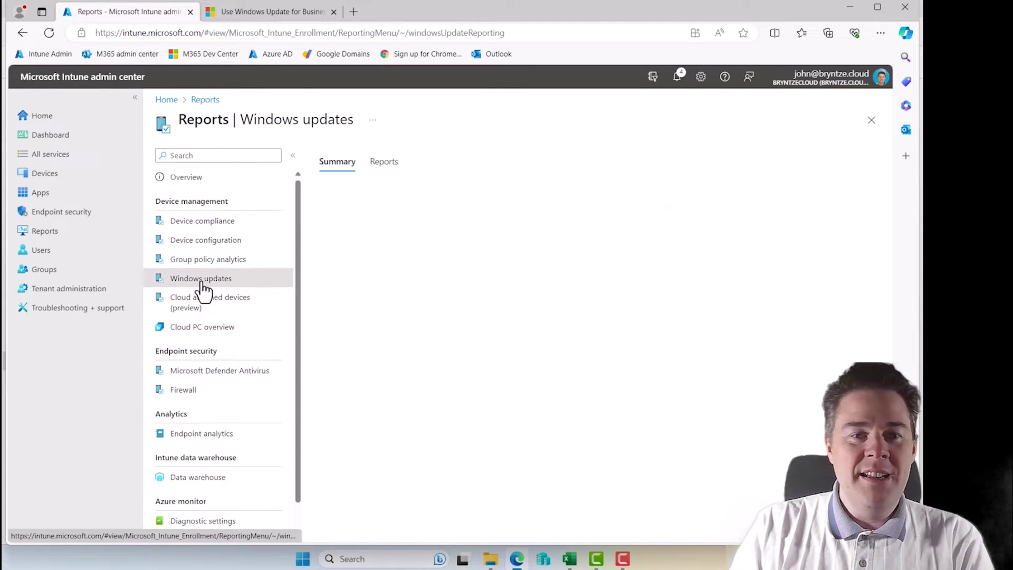
click(385, 163)
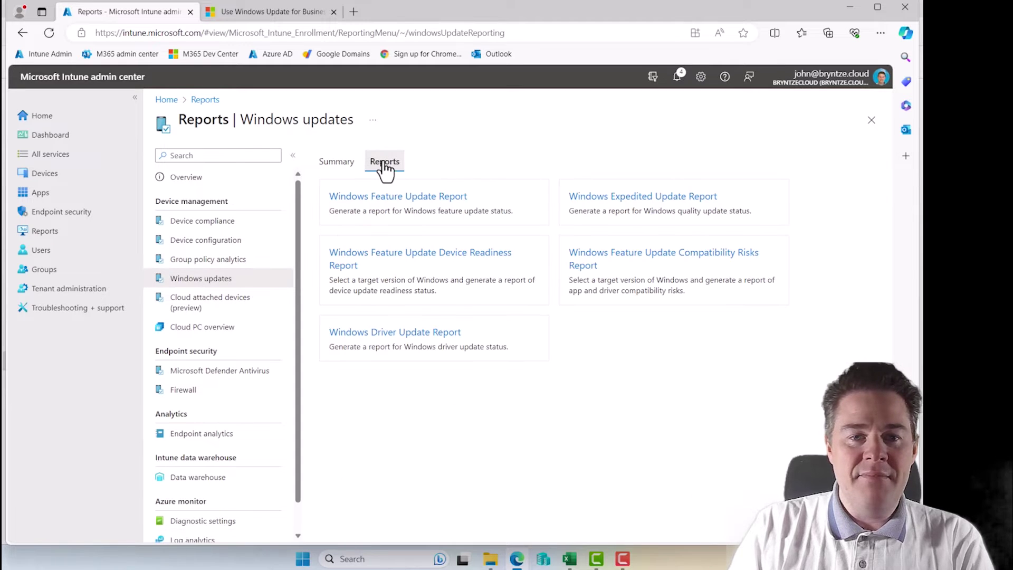
click(384, 201)
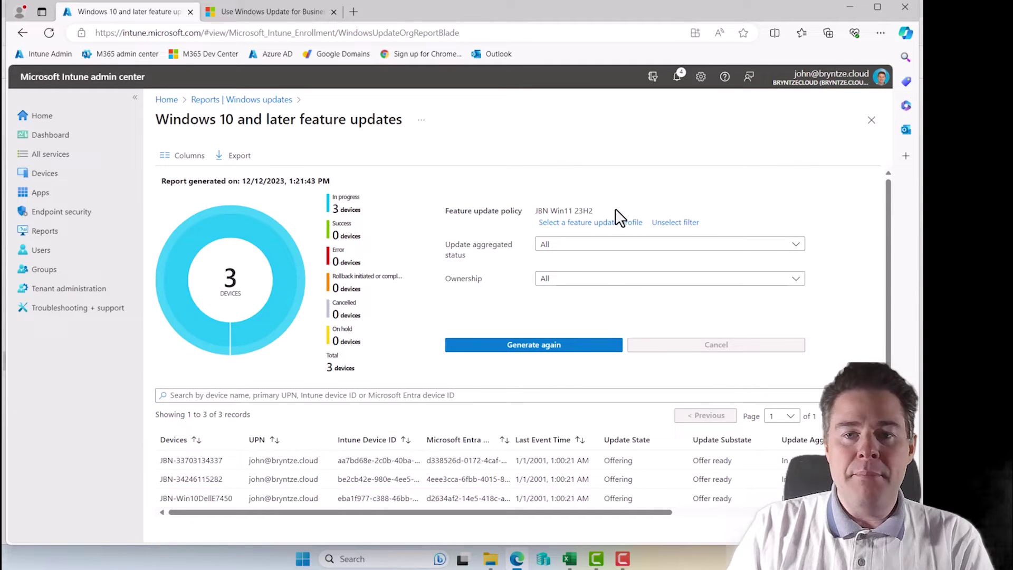
click(513, 350)
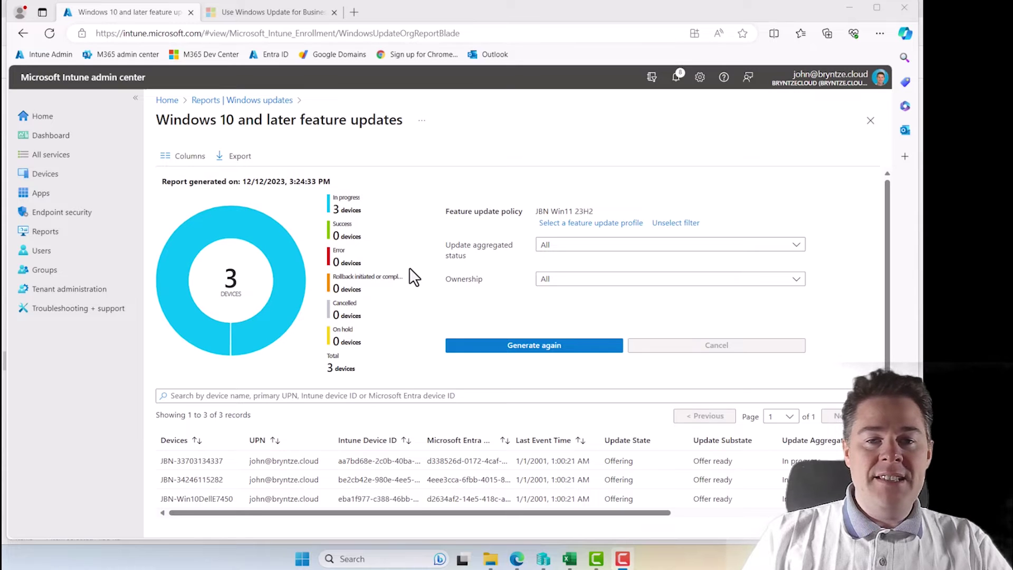
Step: Regenerate the JBN Win11 23H2 report and review the rows: 2 succeeded, 1 in progress
click(521, 349)
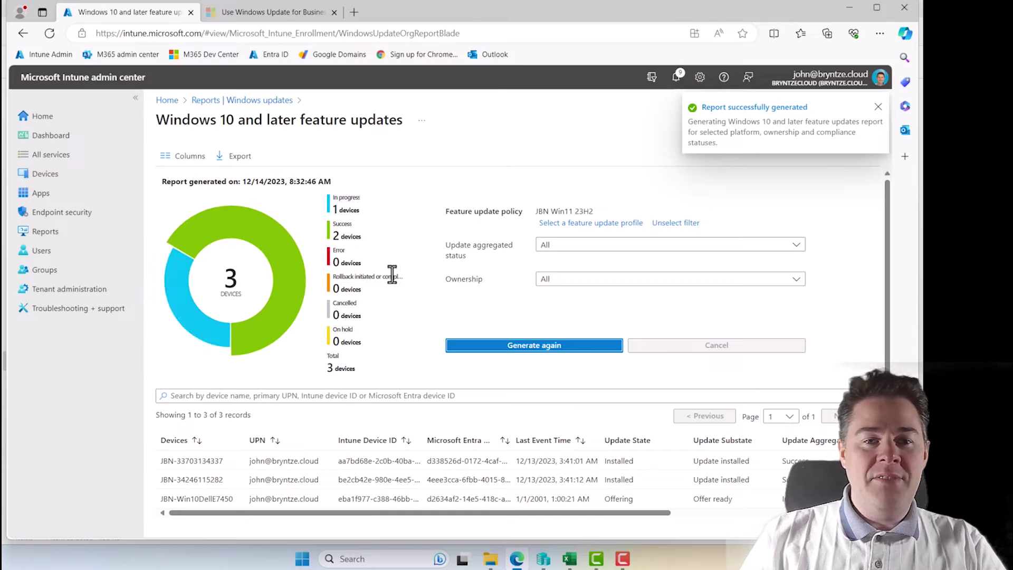
click(185, 500)
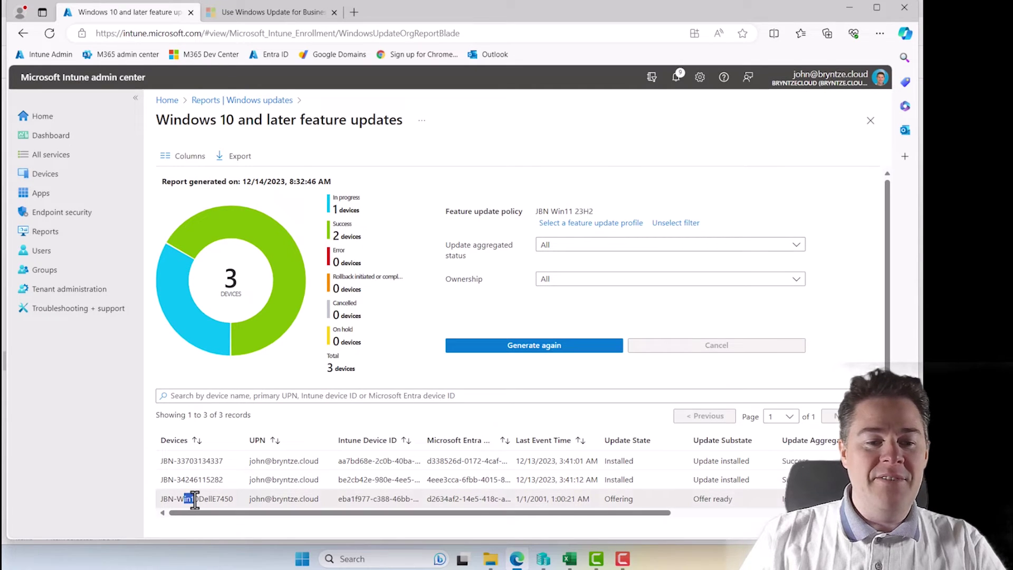
drag(195, 500, 195, 500)
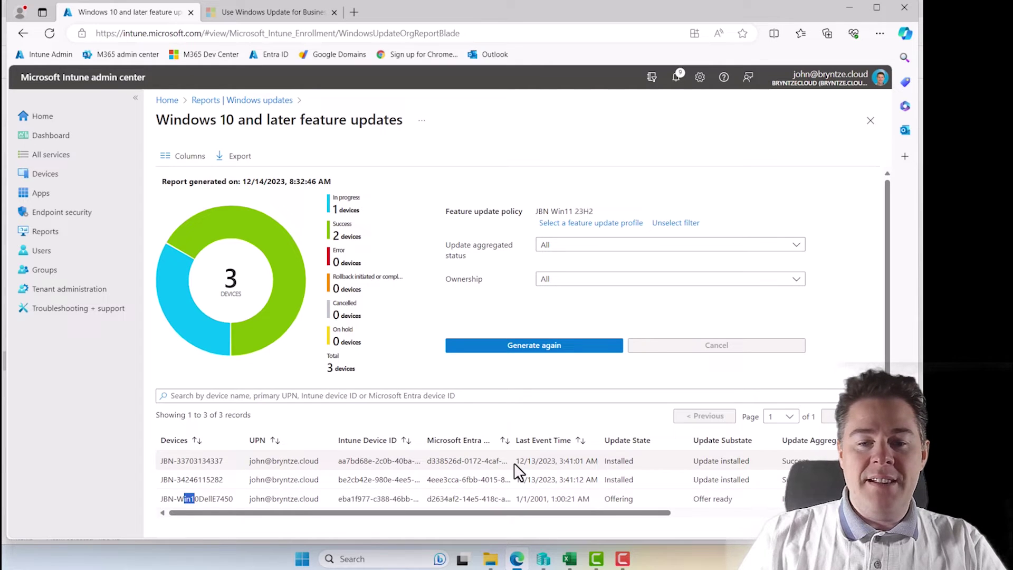
drag(516, 461, 542, 461)
click(543, 480)
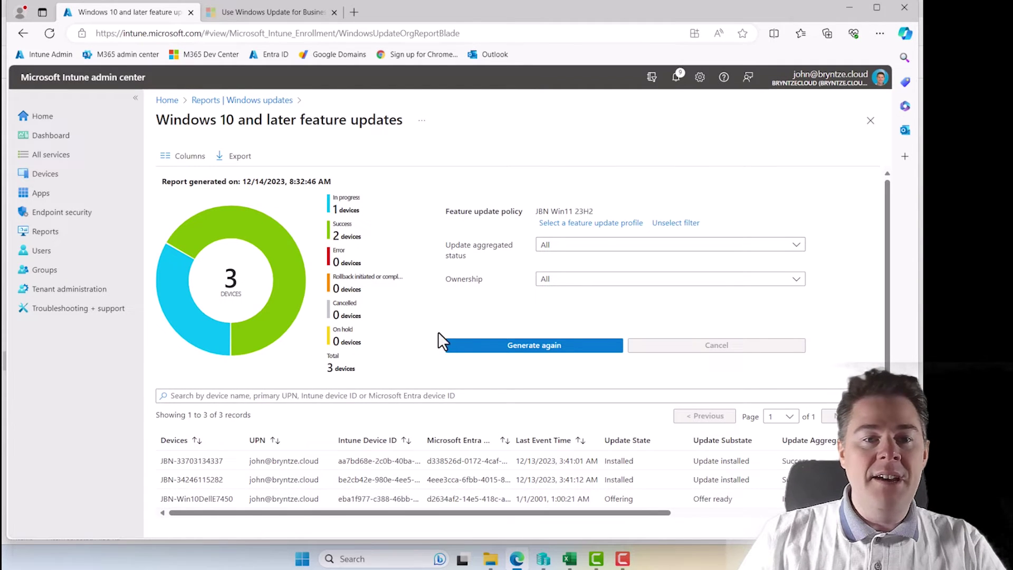
Step: Export the feature updates report to CSV and bring up JBNExampleCodes.csv in Excel
click(236, 159)
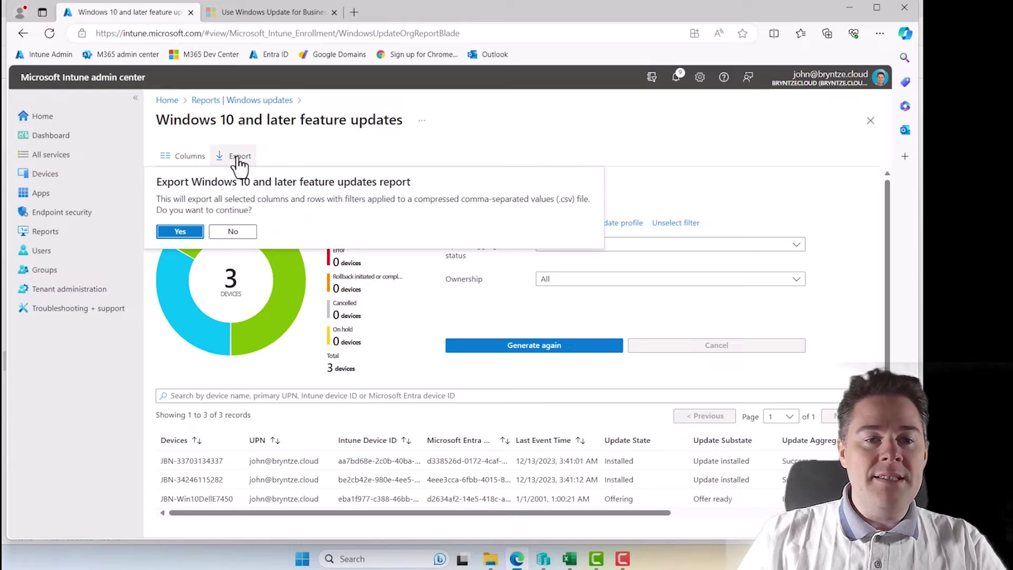
click(190, 234)
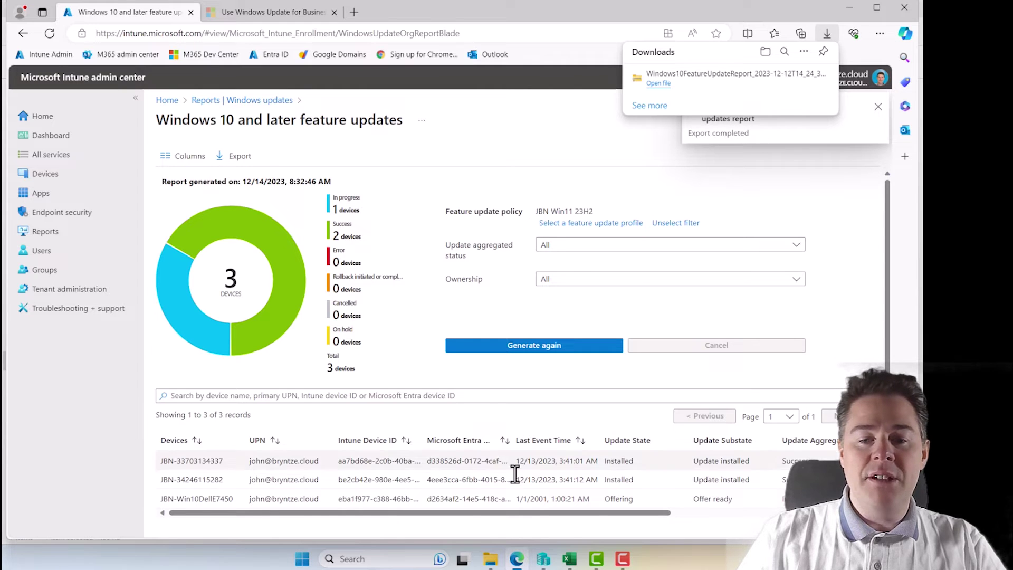
mouse_move(570, 564)
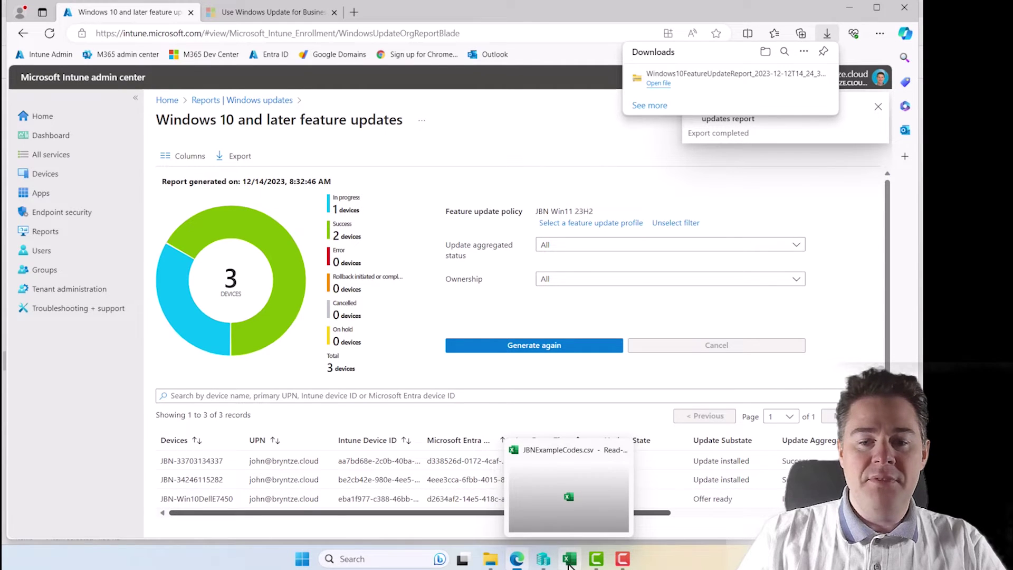
click(570, 564)
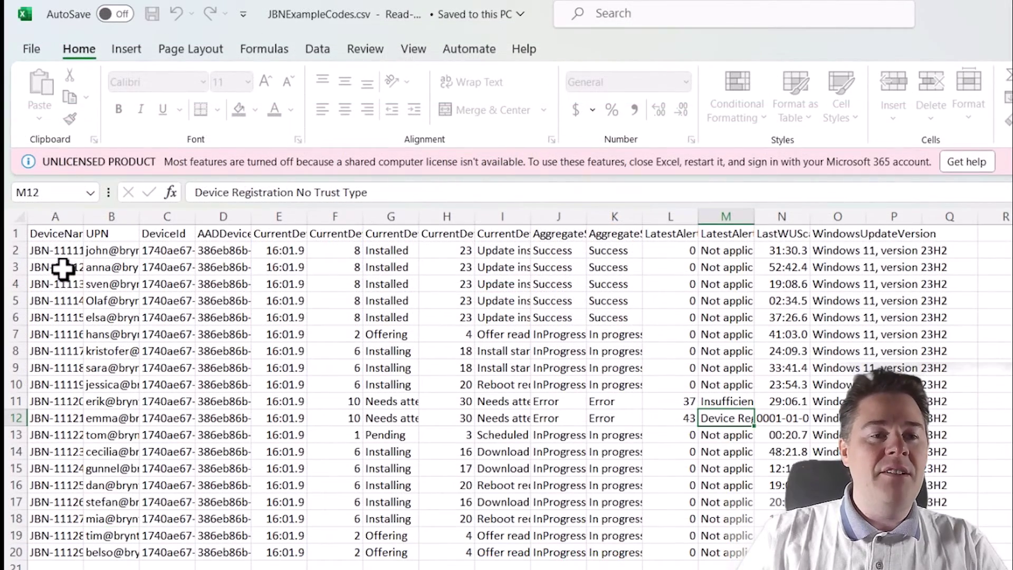
click(56, 252)
click(55, 286)
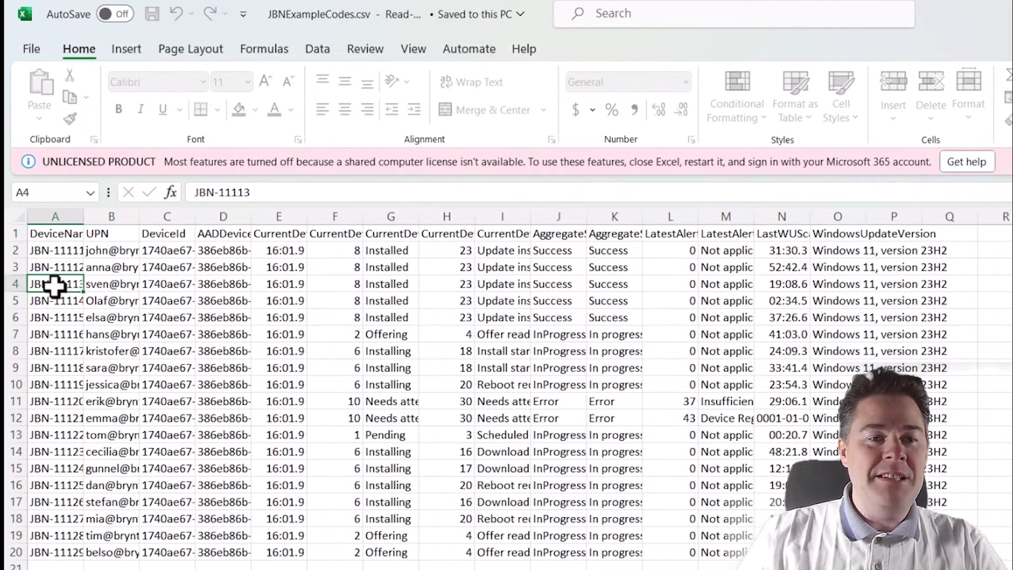
click(116, 262)
key(Down)
key(Down)
key(Down)
key(Down)
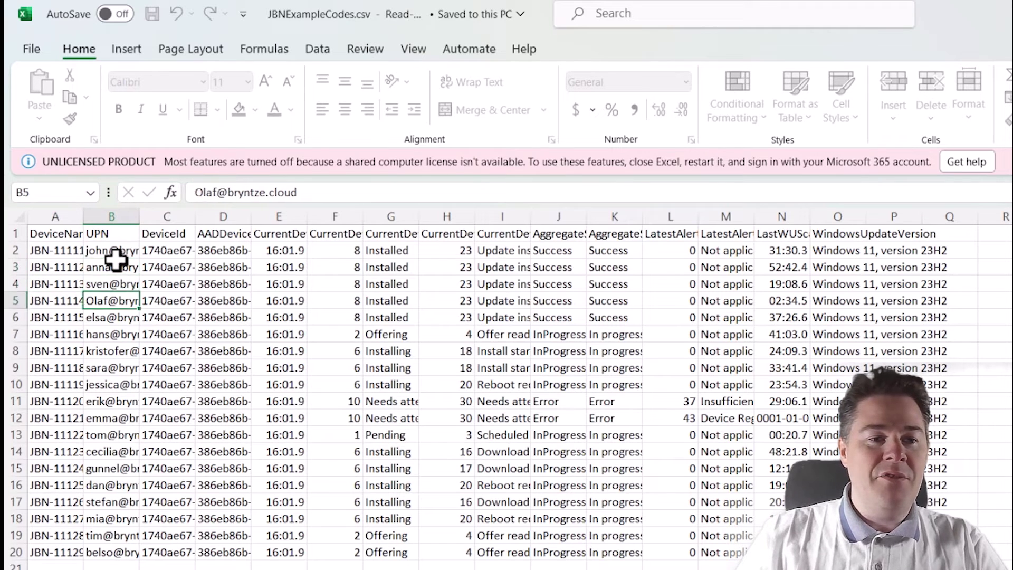
key(Down)
key(Down)
key(Down)
key(Down)
key(Down)
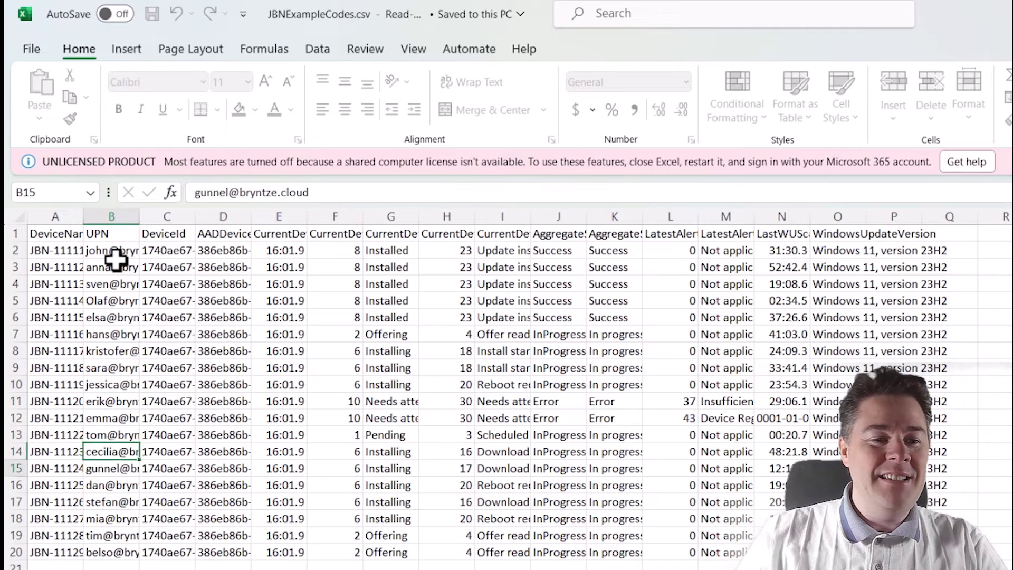
key(Up)
key(Up)
key(Up)
key(Up)
key(Up)
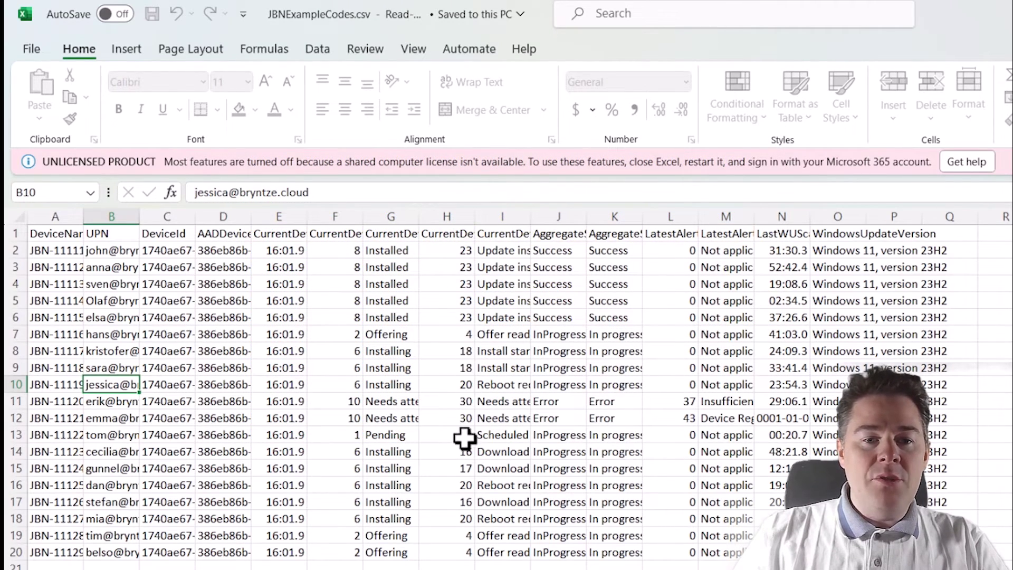
click(453, 236)
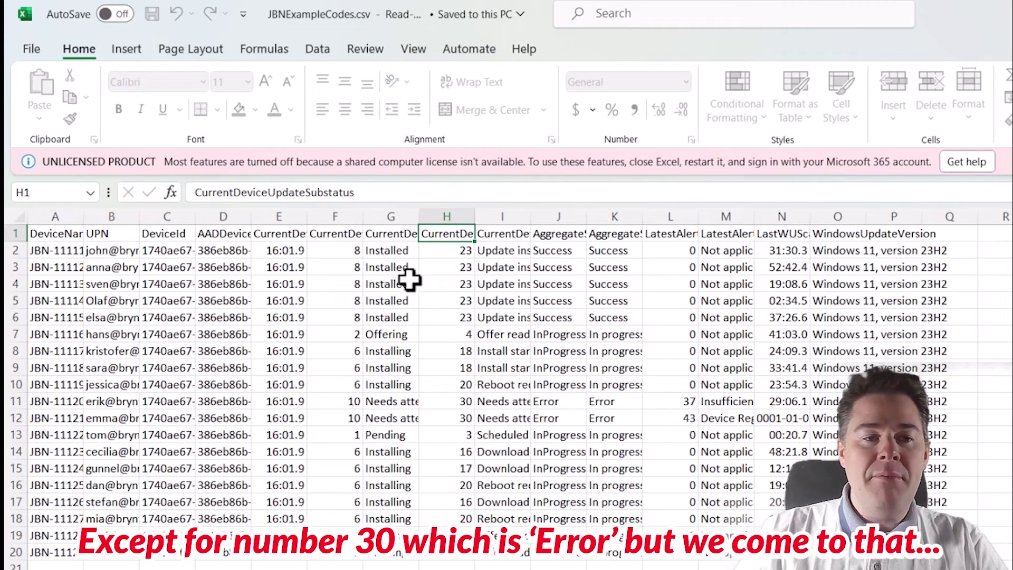
click(510, 253)
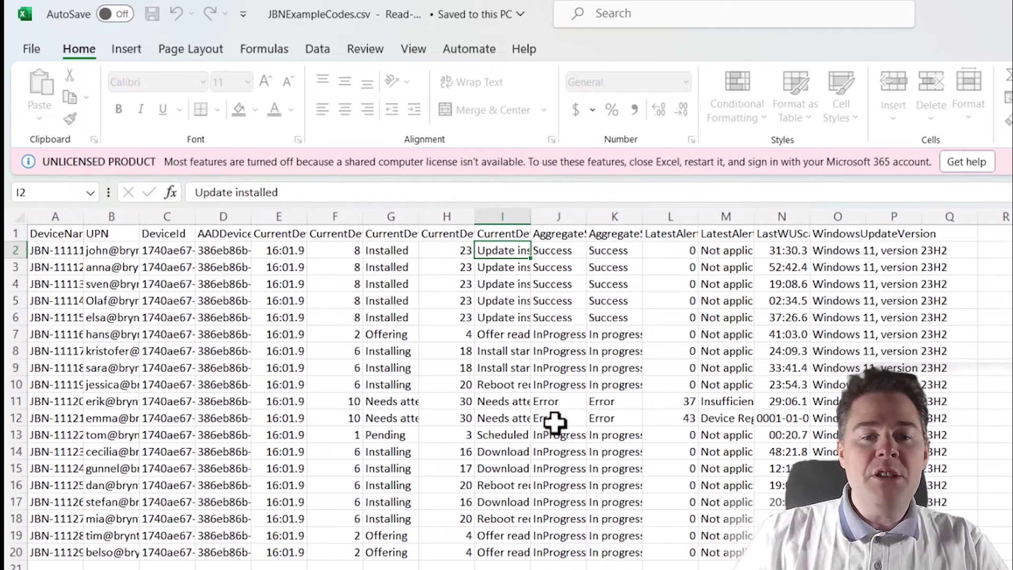
click(457, 436)
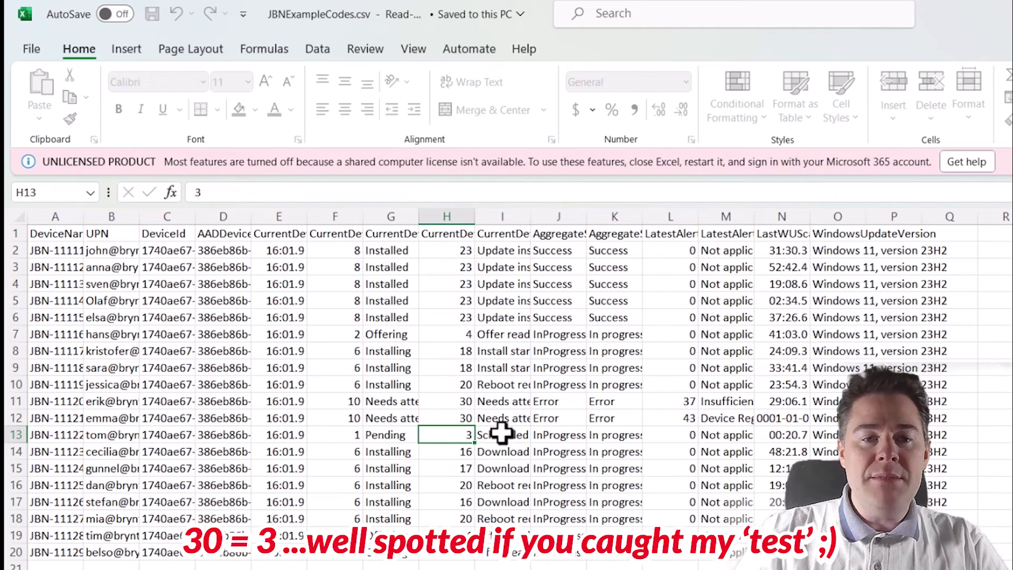
click(524, 434)
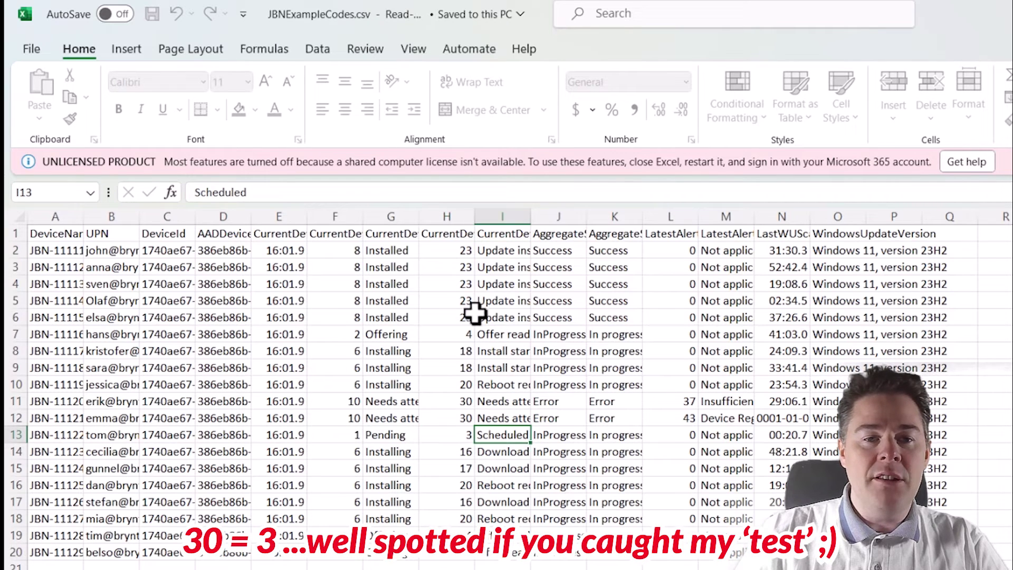
click(551, 436)
click(503, 434)
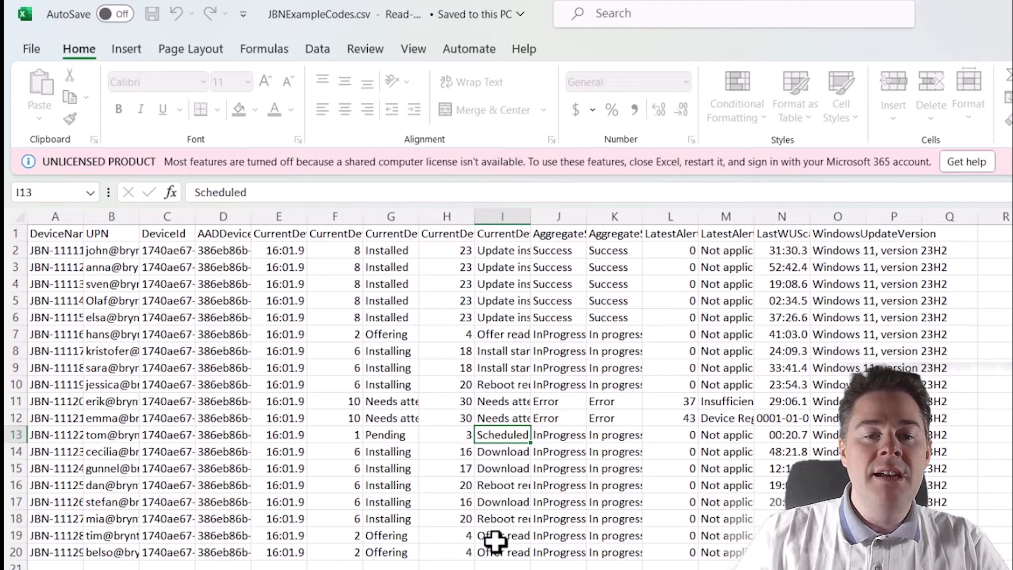
click(467, 536)
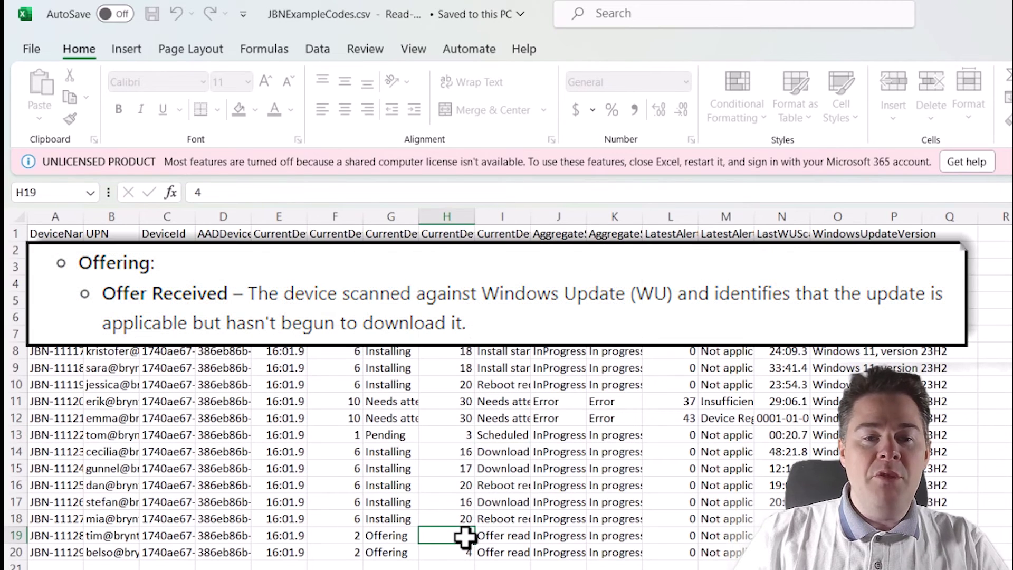
click(551, 536)
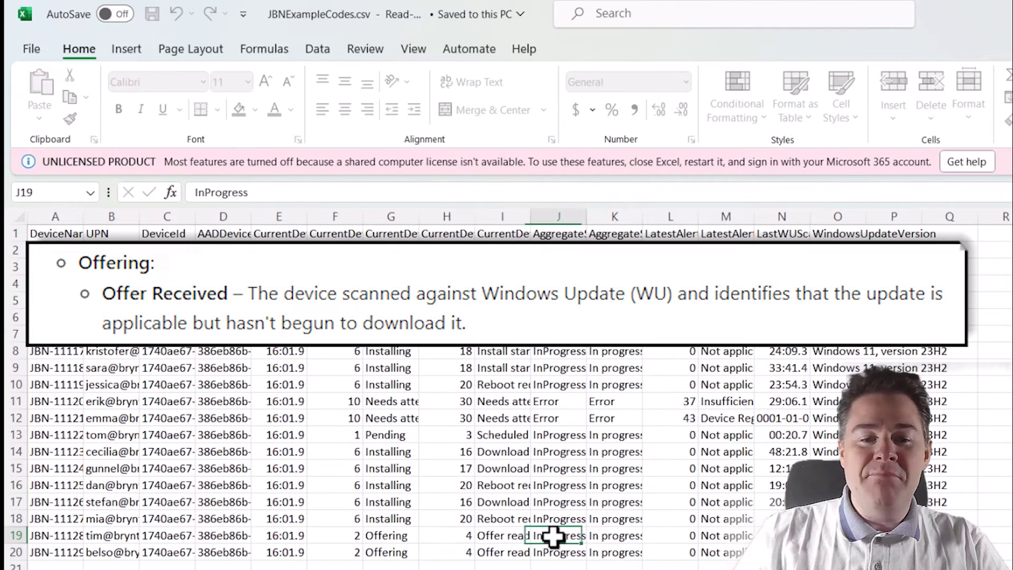
click(510, 537)
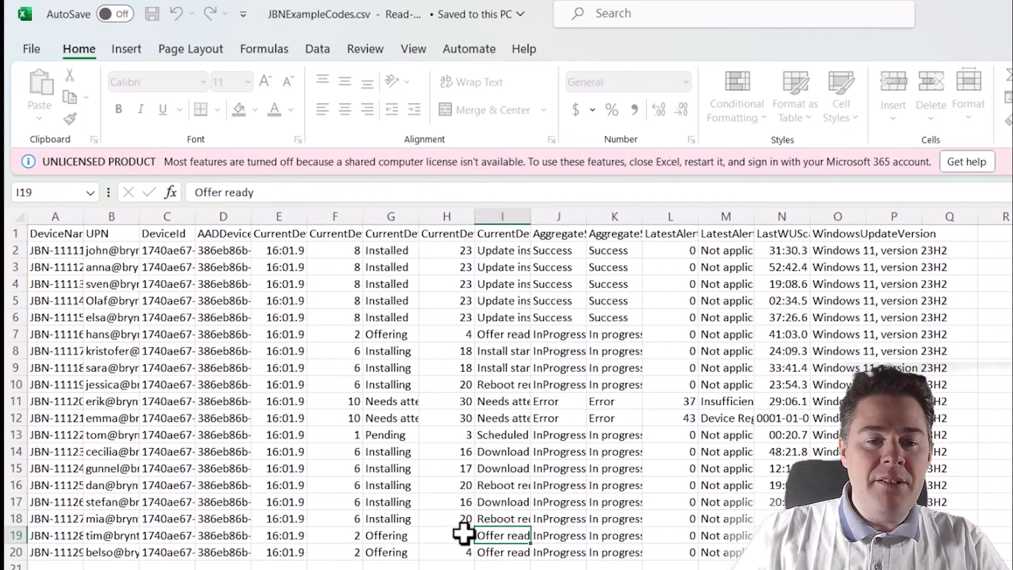
click(463, 455)
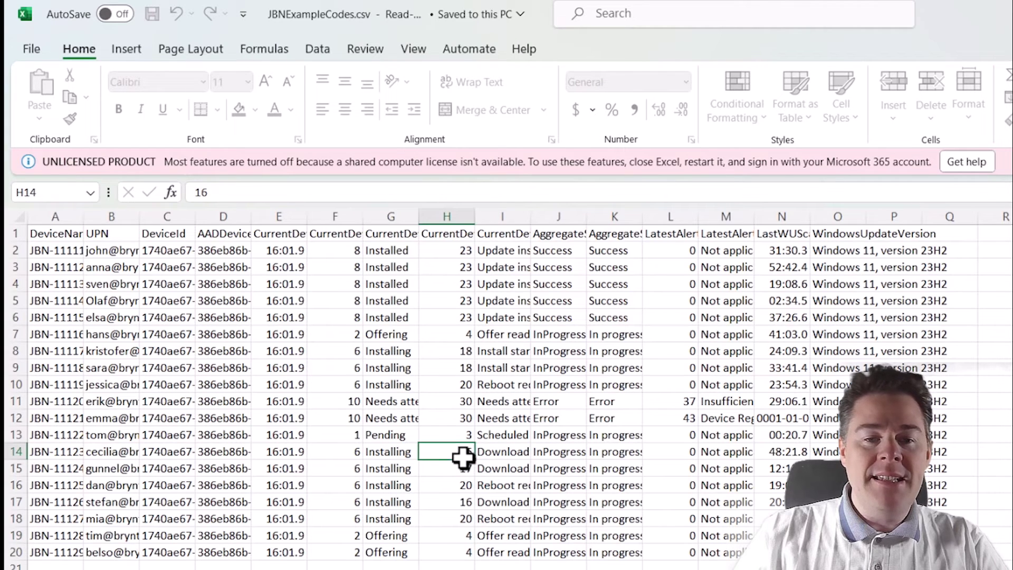
click(511, 455)
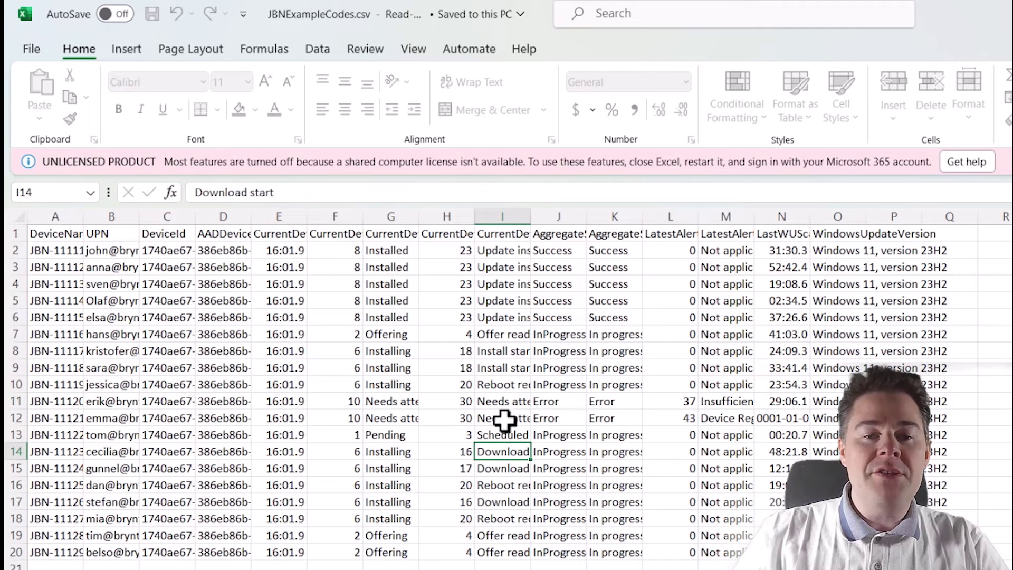
click(551, 454)
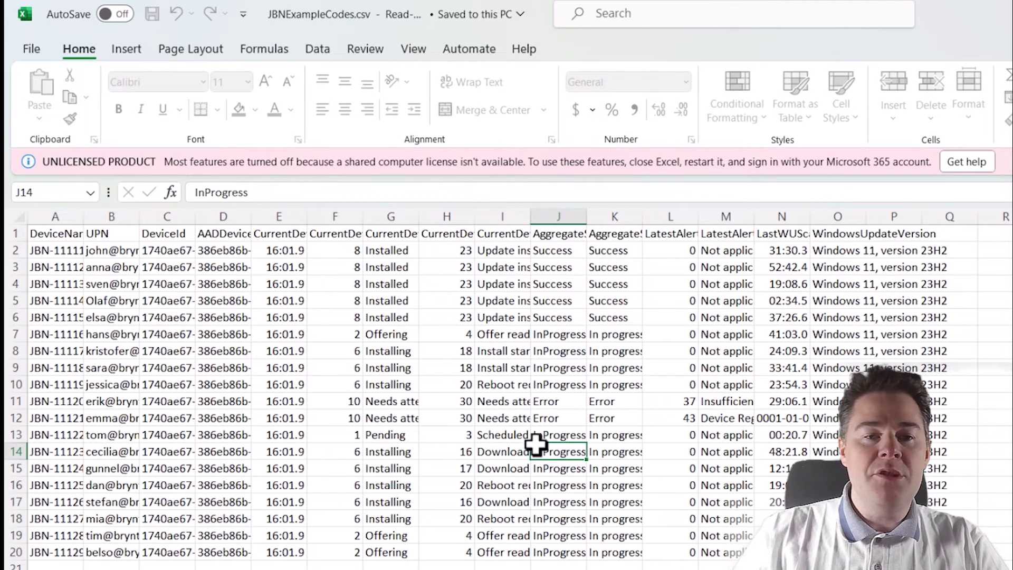
click(494, 451)
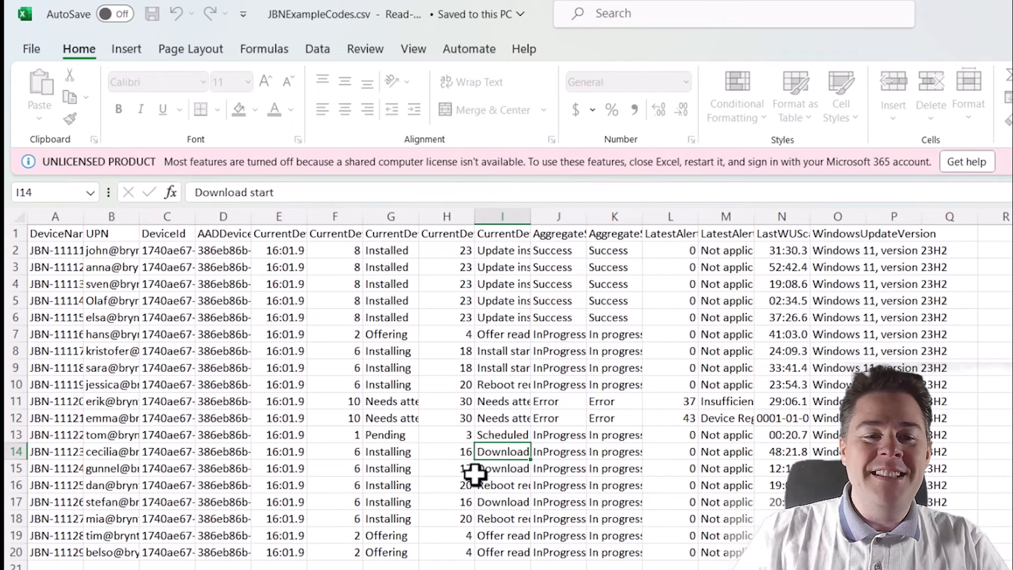
click(493, 474)
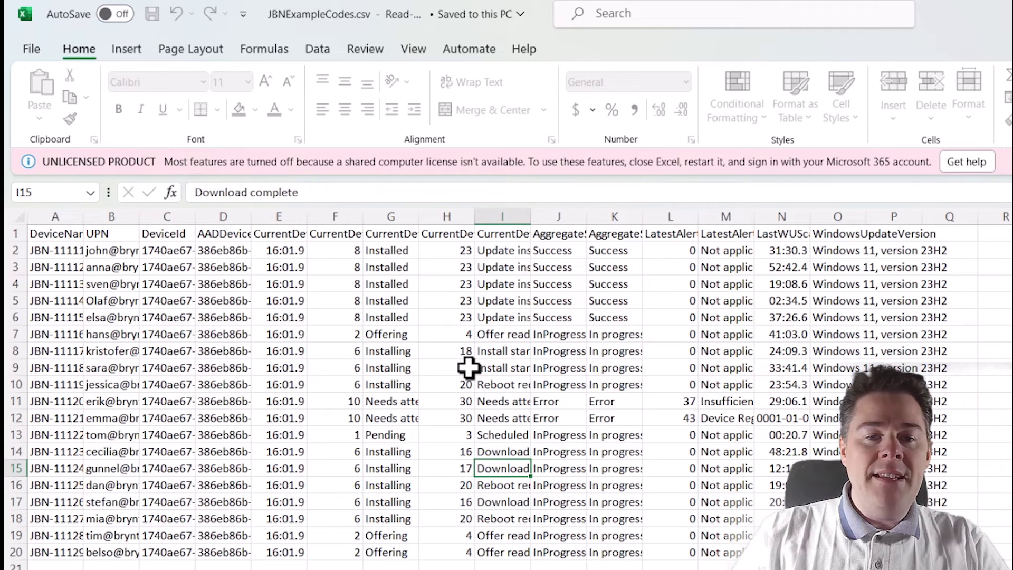
click(559, 369)
click(517, 368)
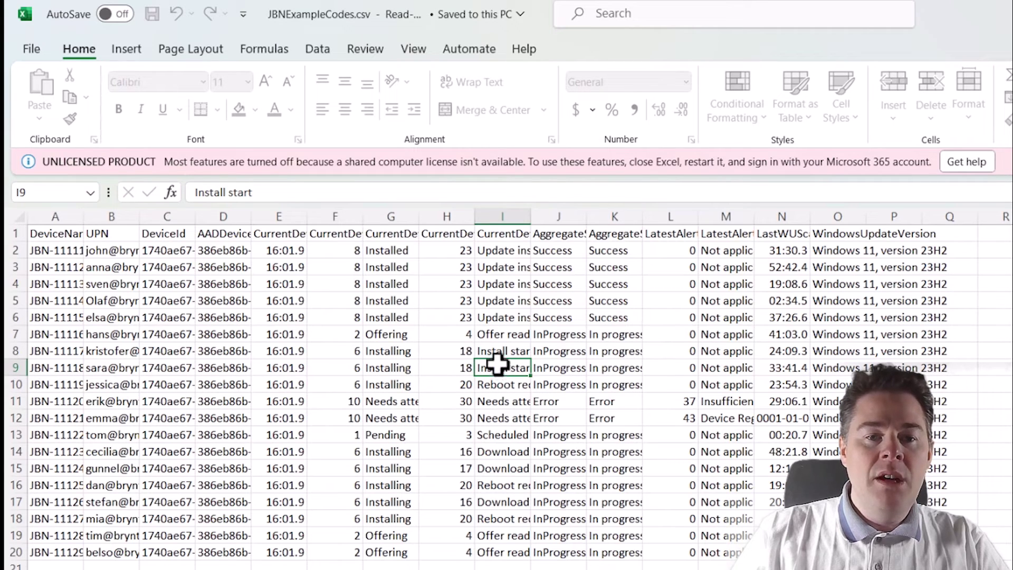
click(501, 483)
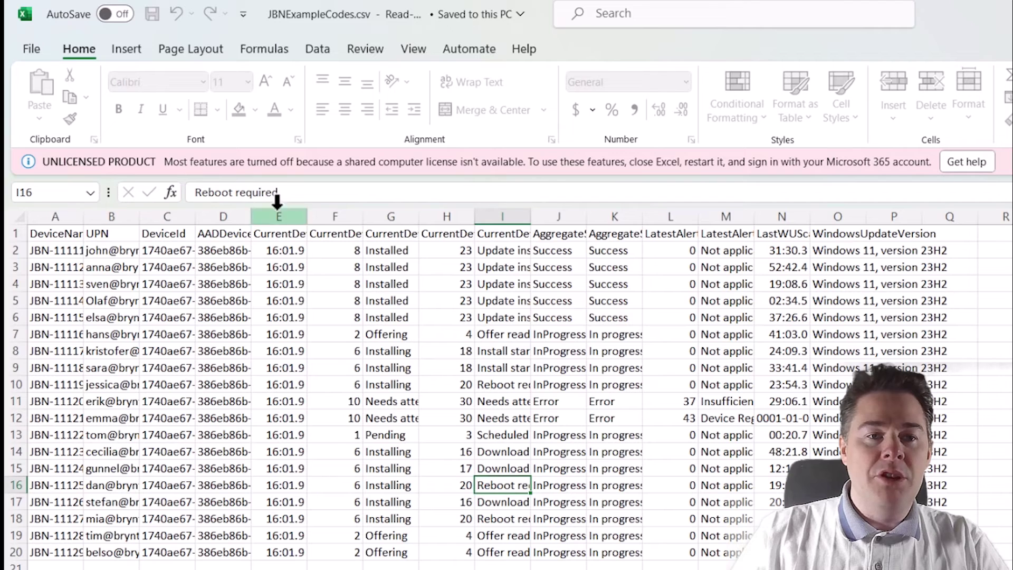
click(561, 486)
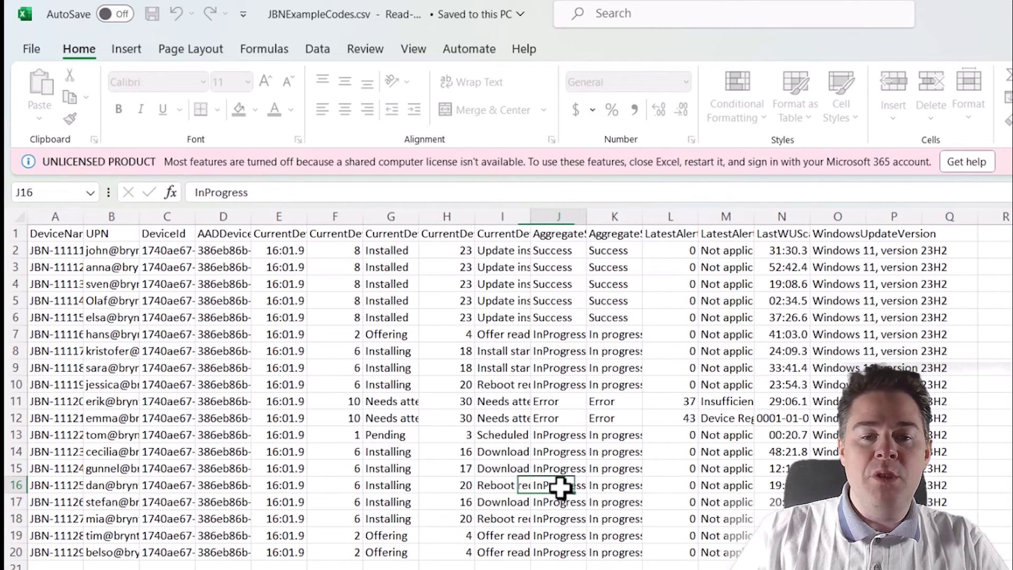
click(467, 478)
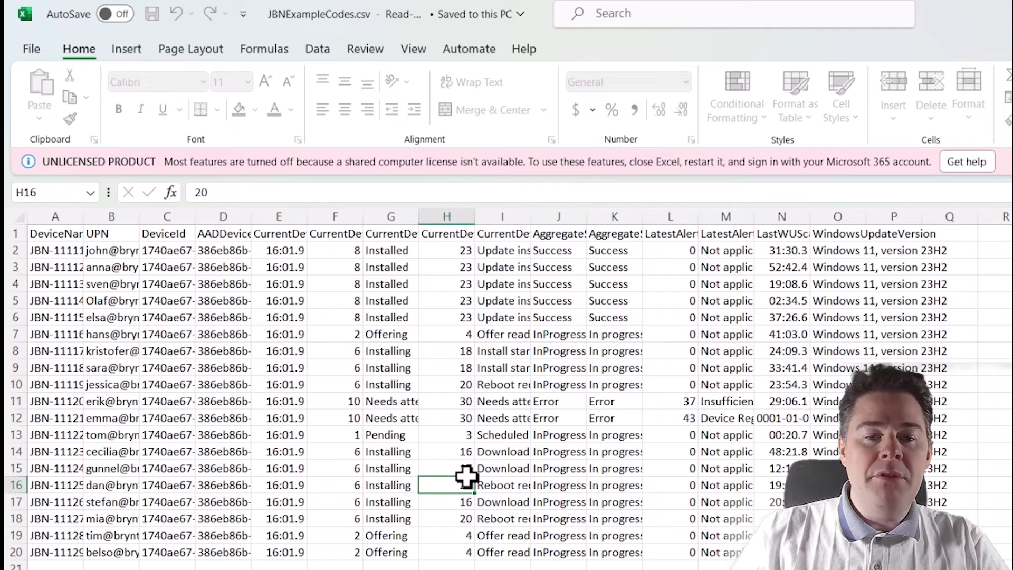
click(463, 318)
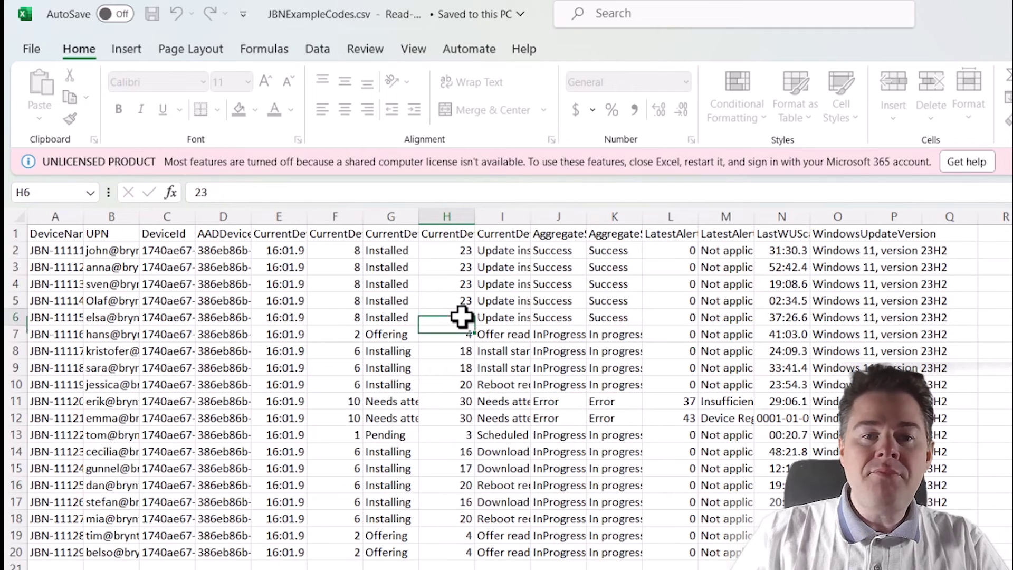
click(506, 319)
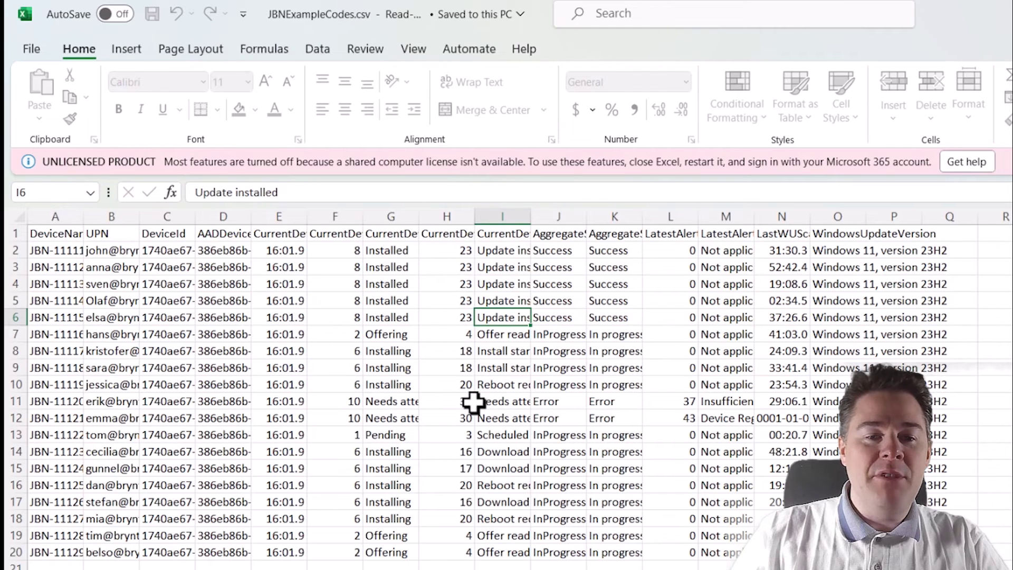
Step: Read rows 11–12's codes and alerts: Insufficient Update Connectivity and Device Registration No Trust Type
click(457, 400)
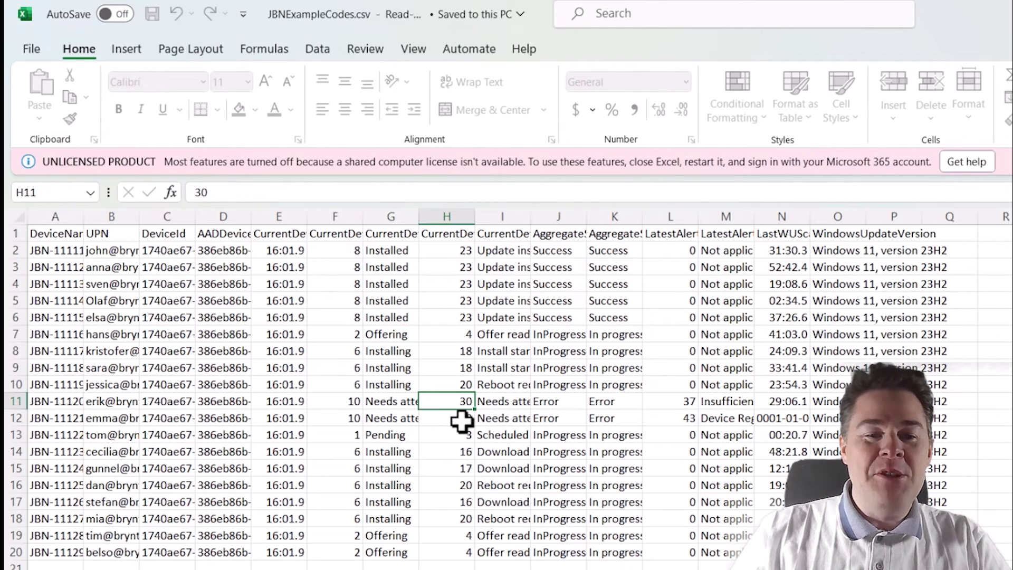
click(557, 406)
click(499, 402)
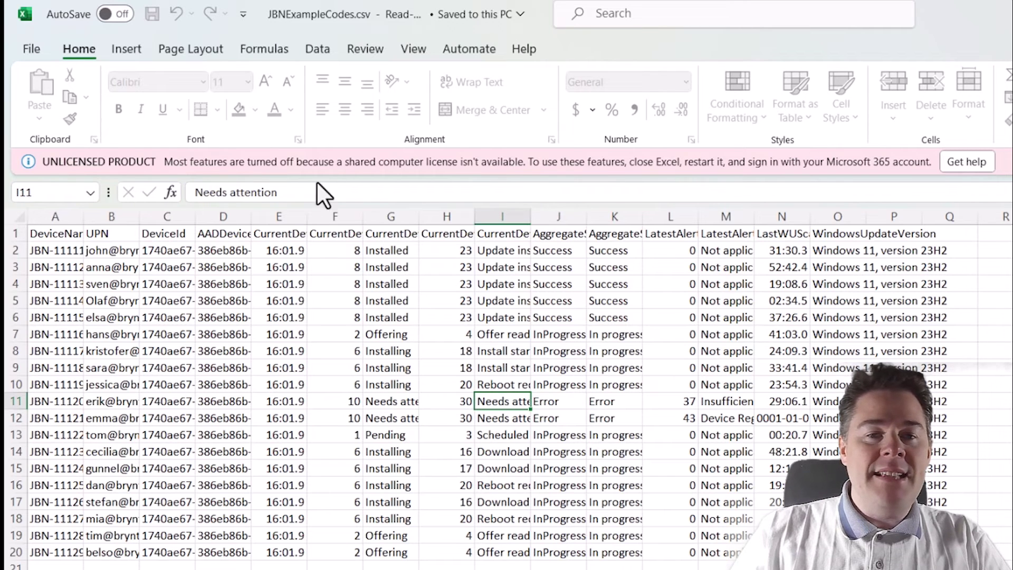
click(724, 236)
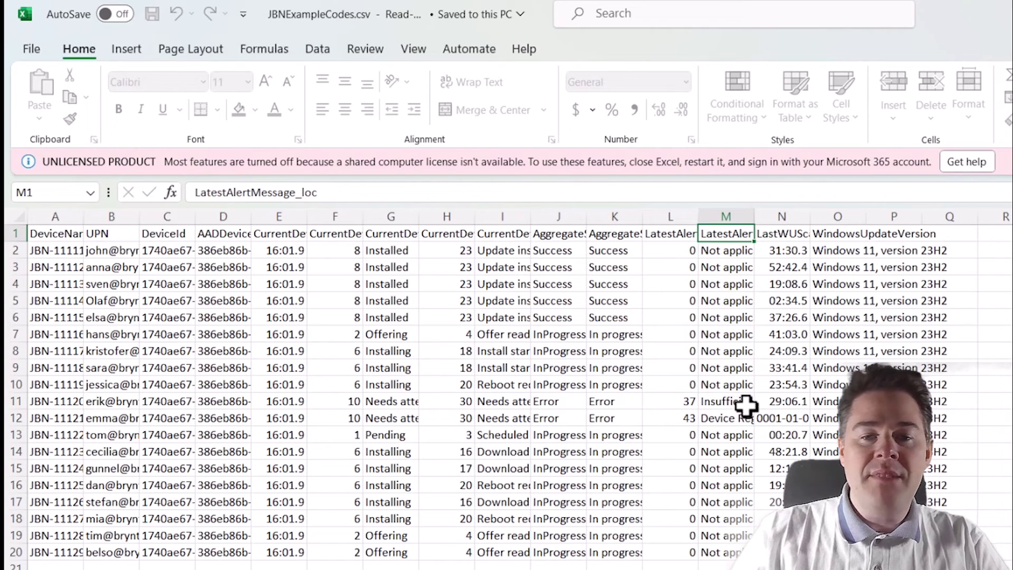
click(718, 405)
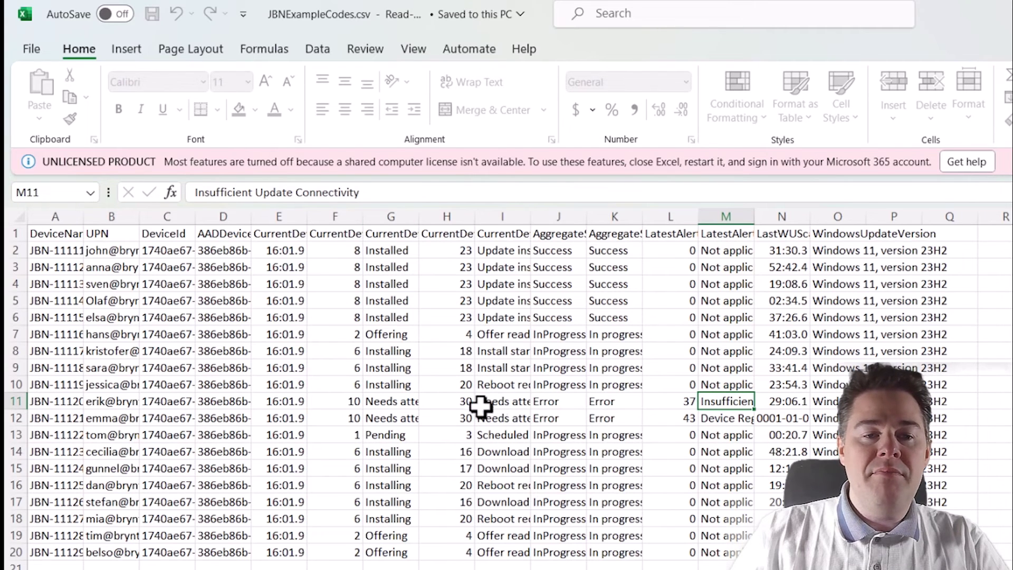
click(718, 420)
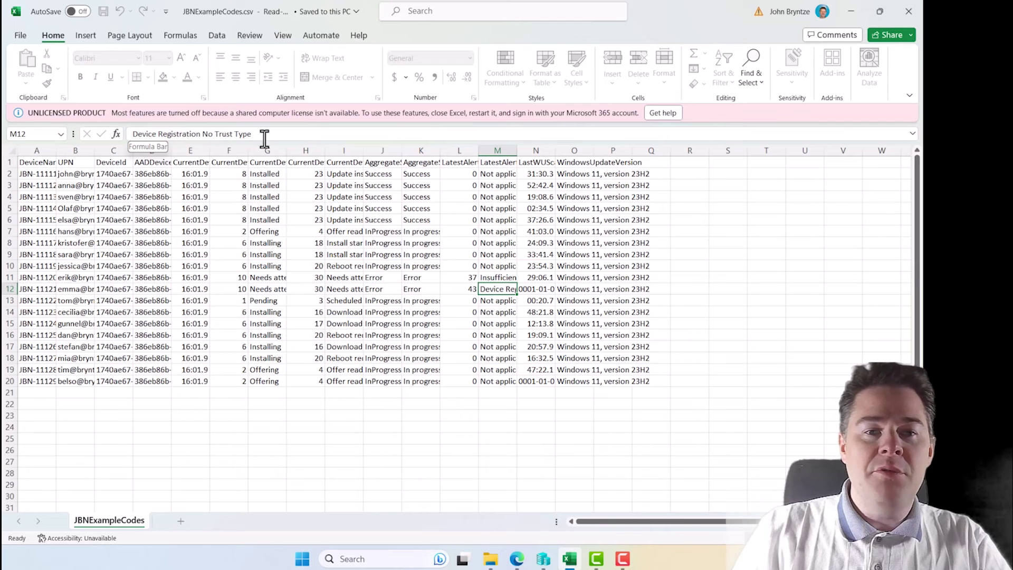
Step: Load the Windows Update reports article on Microsoft Learn in a new tab and search it for 'trust'
click(517, 561)
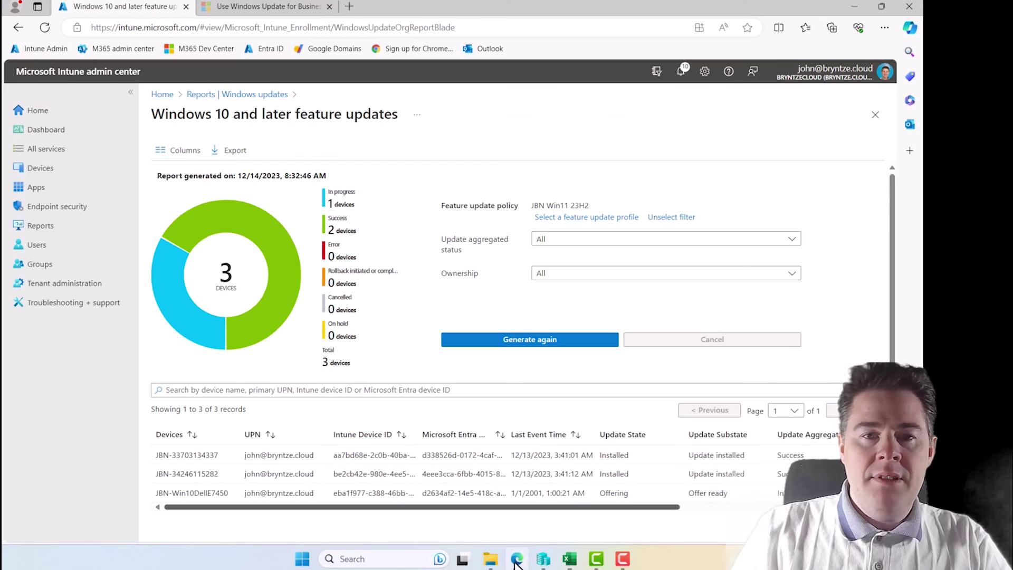
click(348, 8)
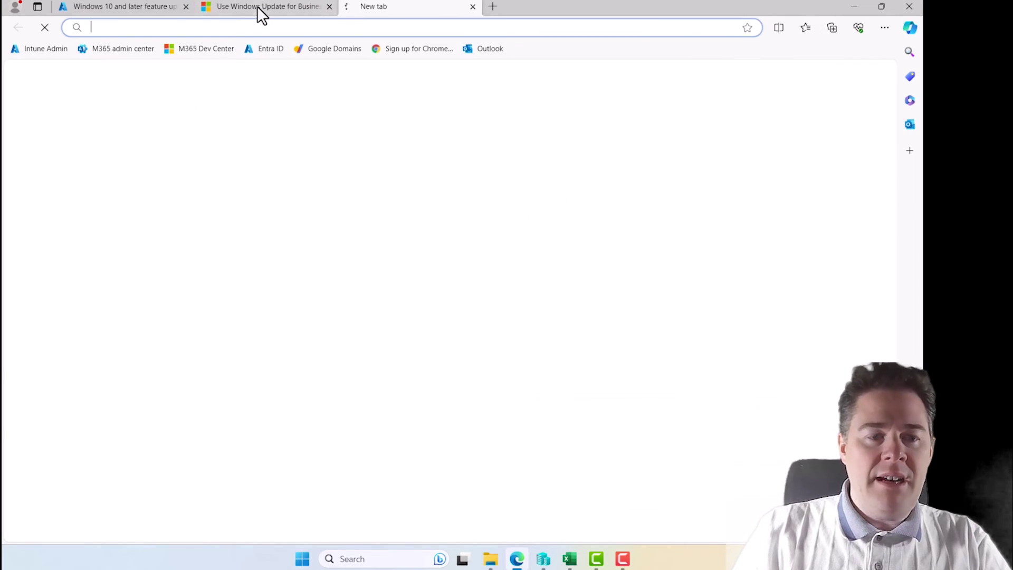
text(https://learn.microsoft.com/en-us/mem/intune/protect/windows-update-reports)
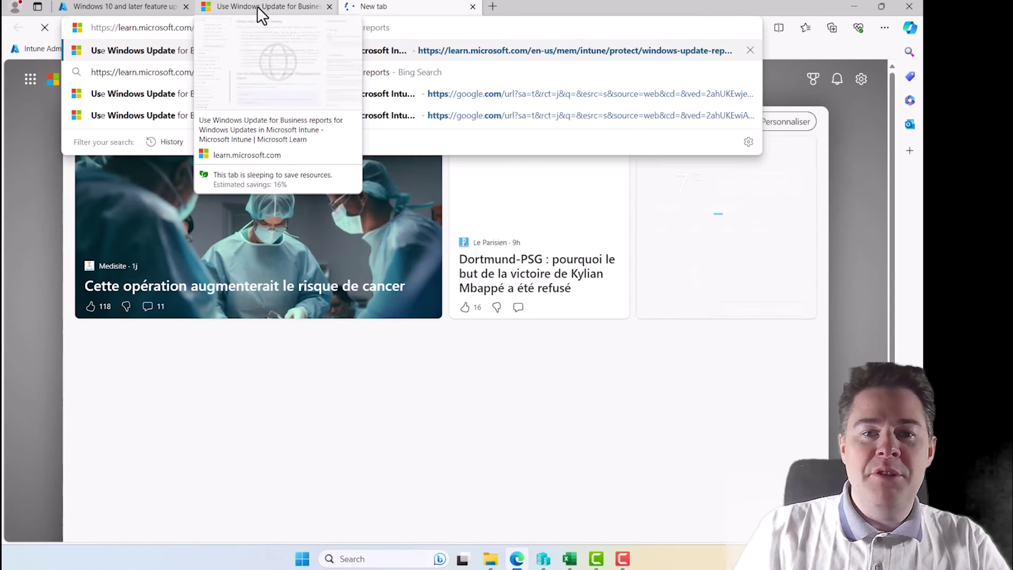
key(Return)
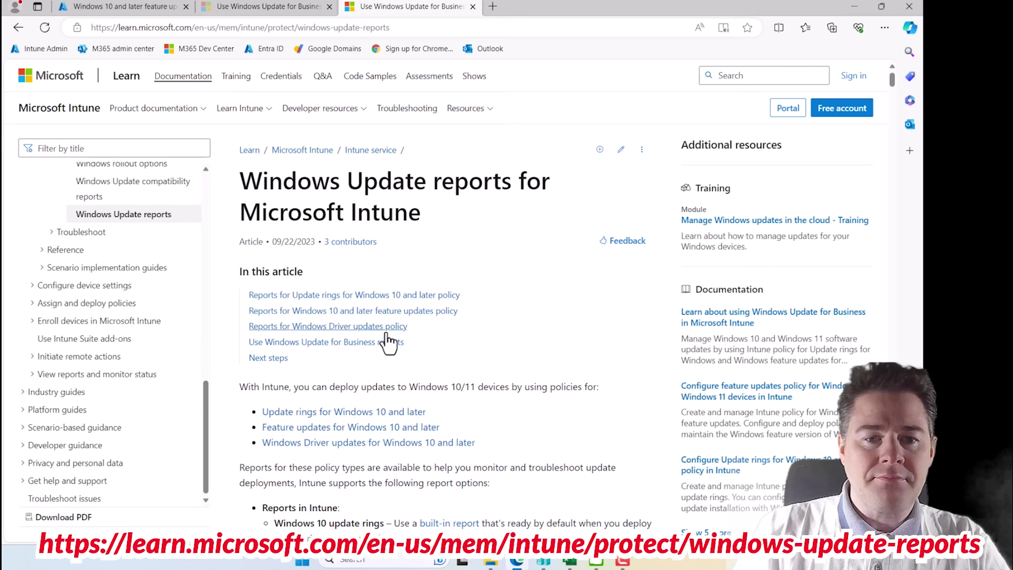
key(ctrl+f)
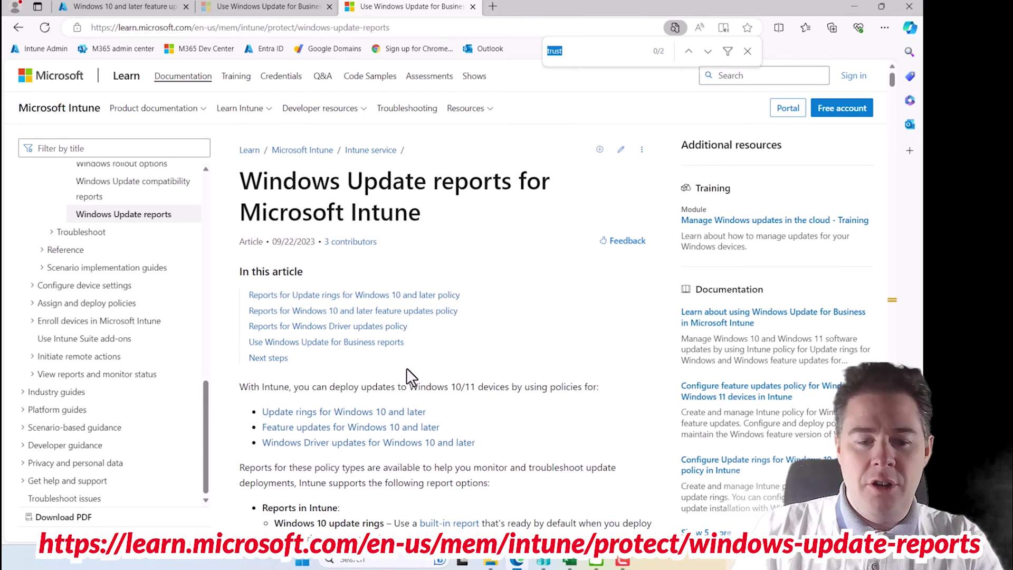
key(Return)
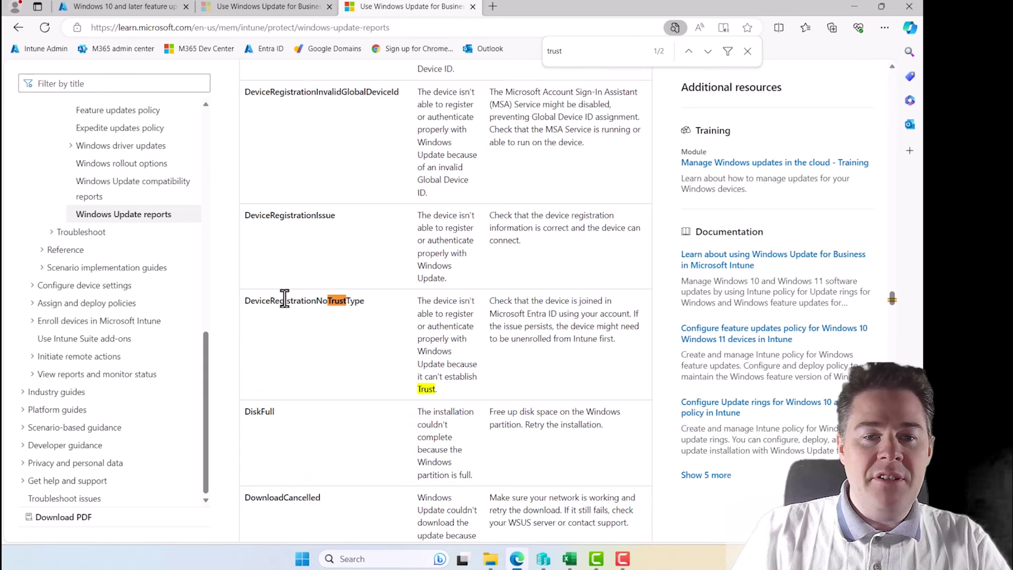
Step: Highlight the DeviceRegistrationNoTrustType fix: check the Entra ID join or unenroll the device
drag(297, 302, 306, 302)
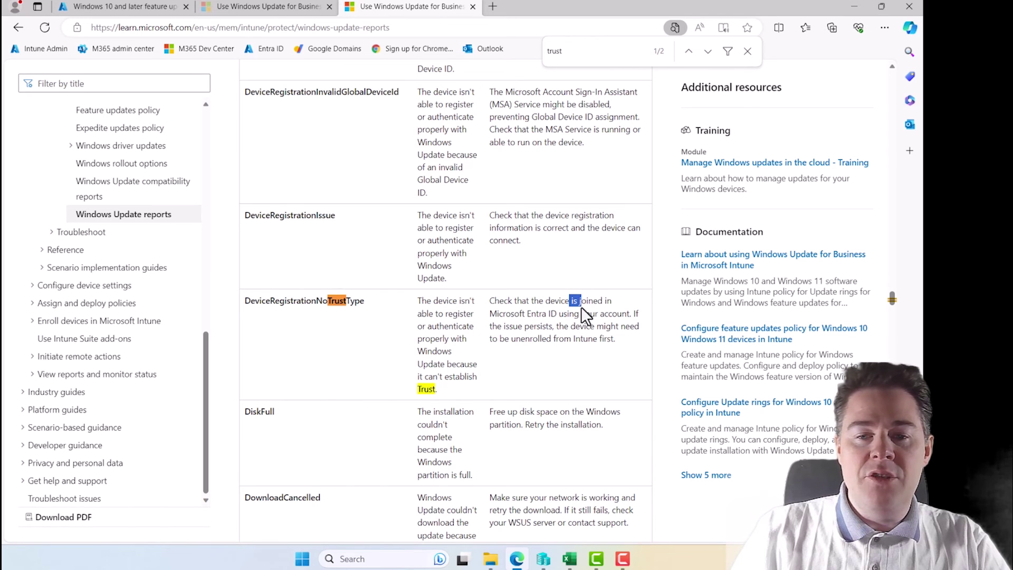
drag(586, 317, 581, 315)
click(589, 328)
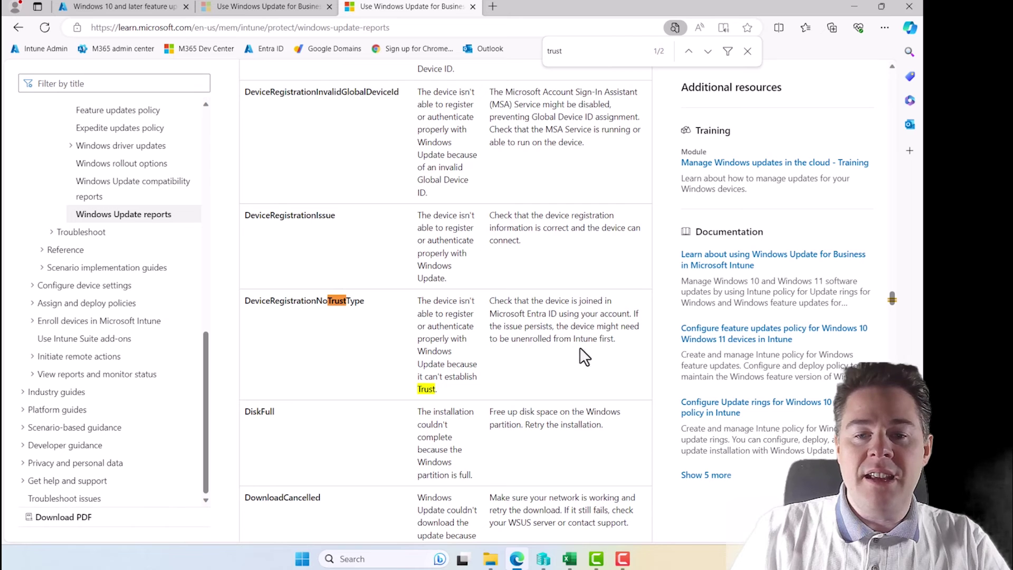
drag(615, 341, 578, 302)
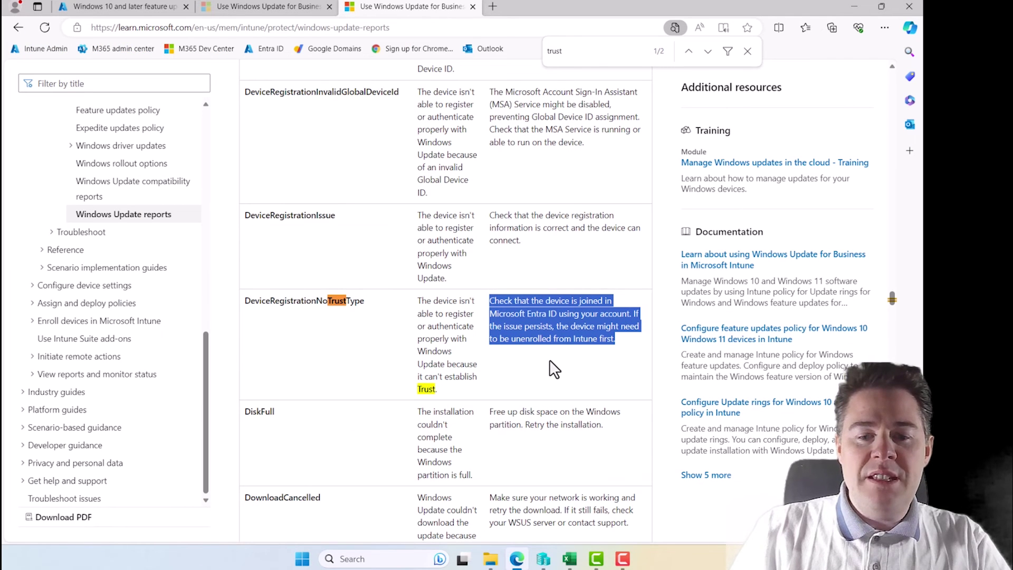
click(570, 559)
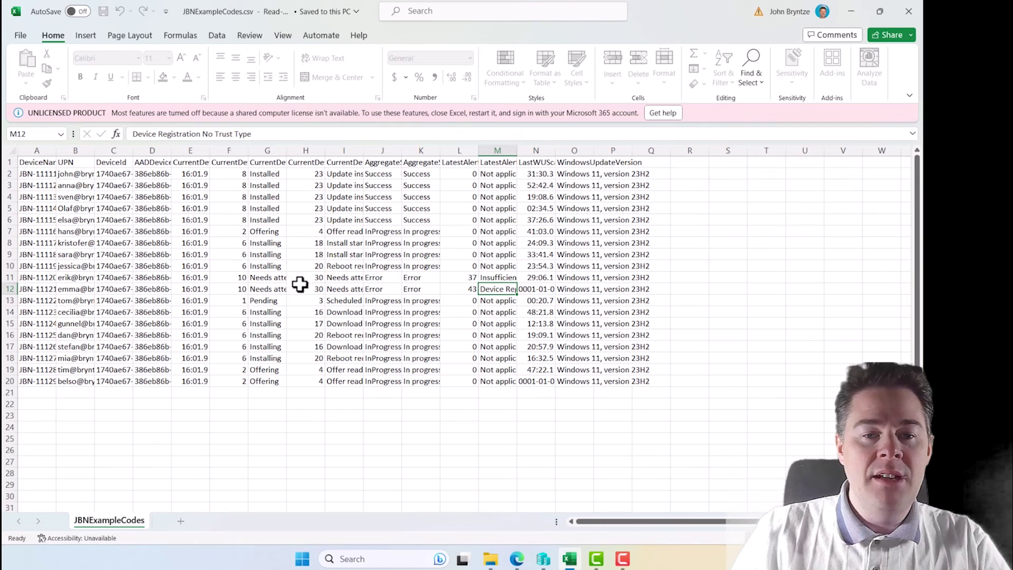
Step: Compare the column H values of errored rows 11–12 with H13, then return to the browser
mouse_move(315, 279)
mouse_down()
mouse_move(316, 296)
mouse_move(317, 288)
mouse_up()
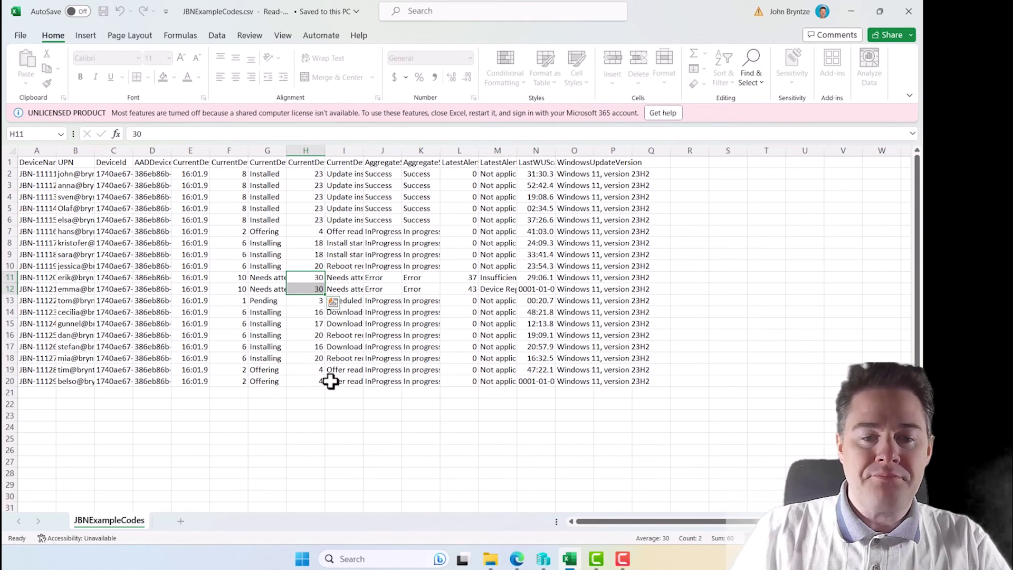
click(313, 301)
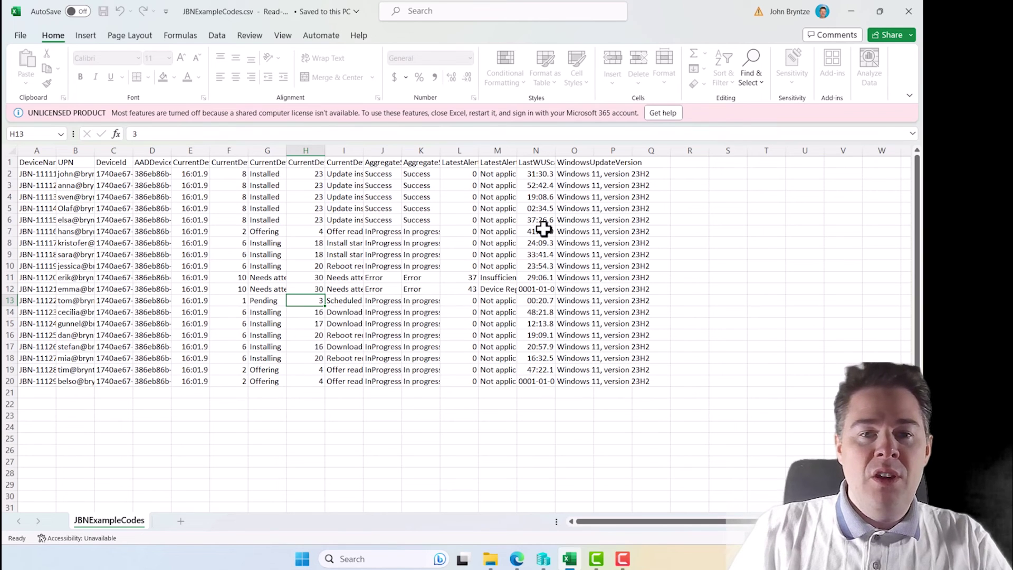
click(519, 561)
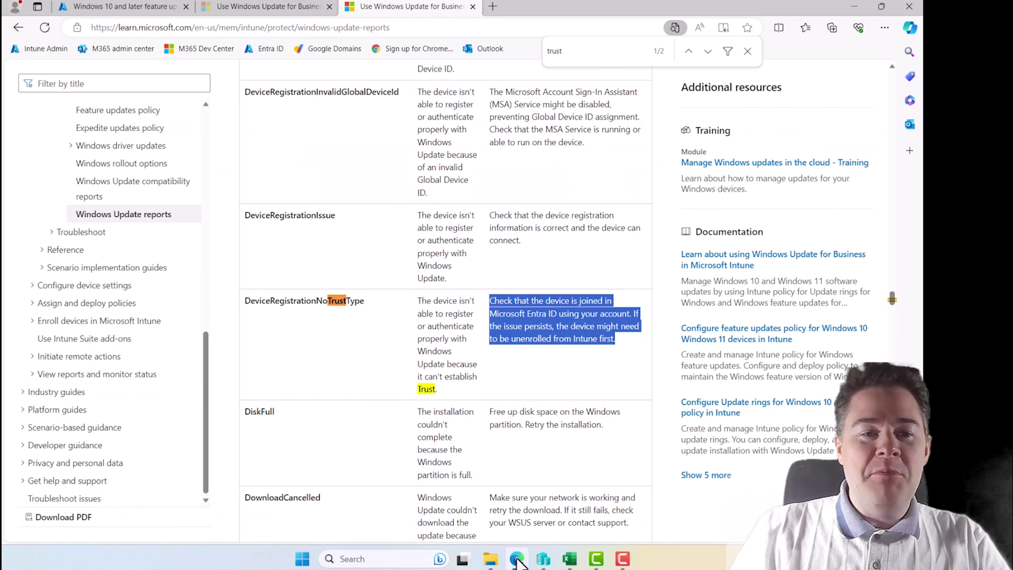
Step: Reopen the JBN Win11 23H2 Windows Feature Update Report under Reports > Windows updates, then go to Devices
click(135, 7)
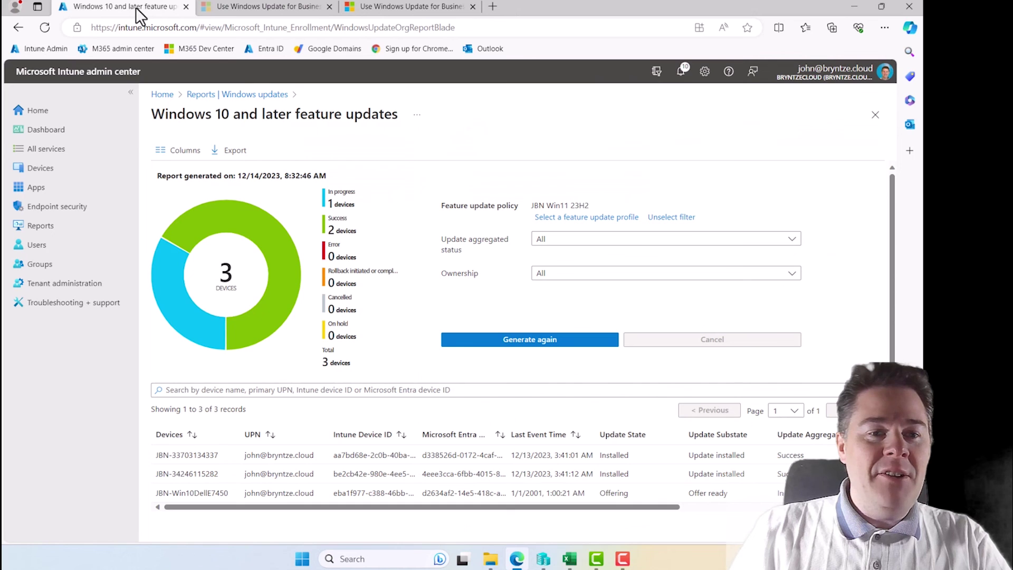
click(41, 226)
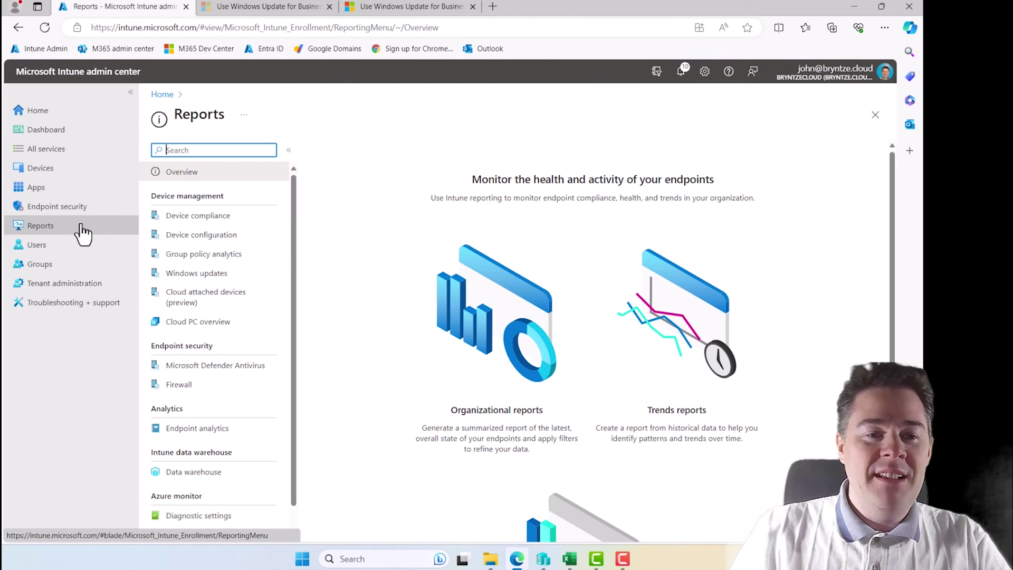
click(195, 274)
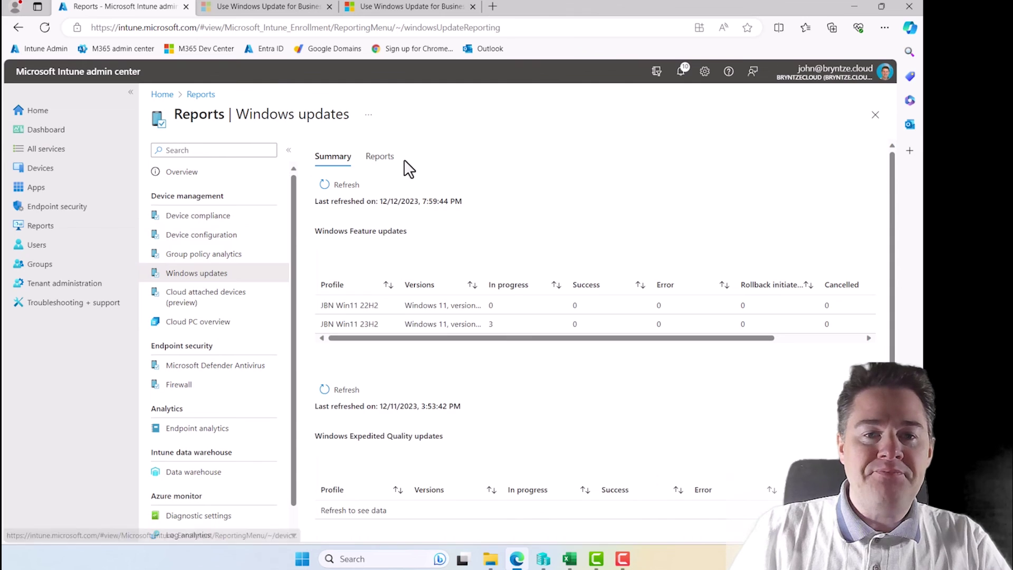
click(380, 157)
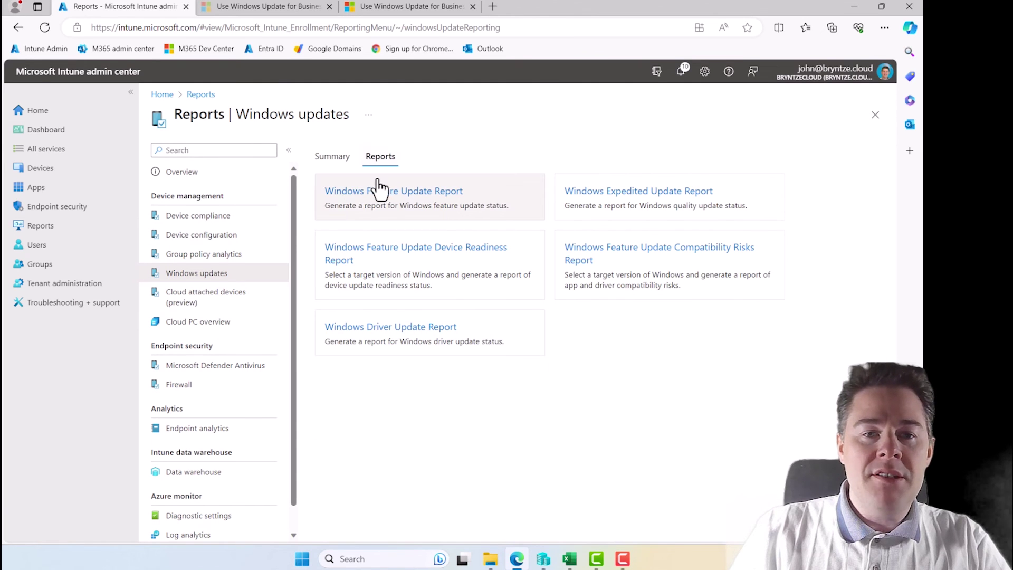
click(423, 200)
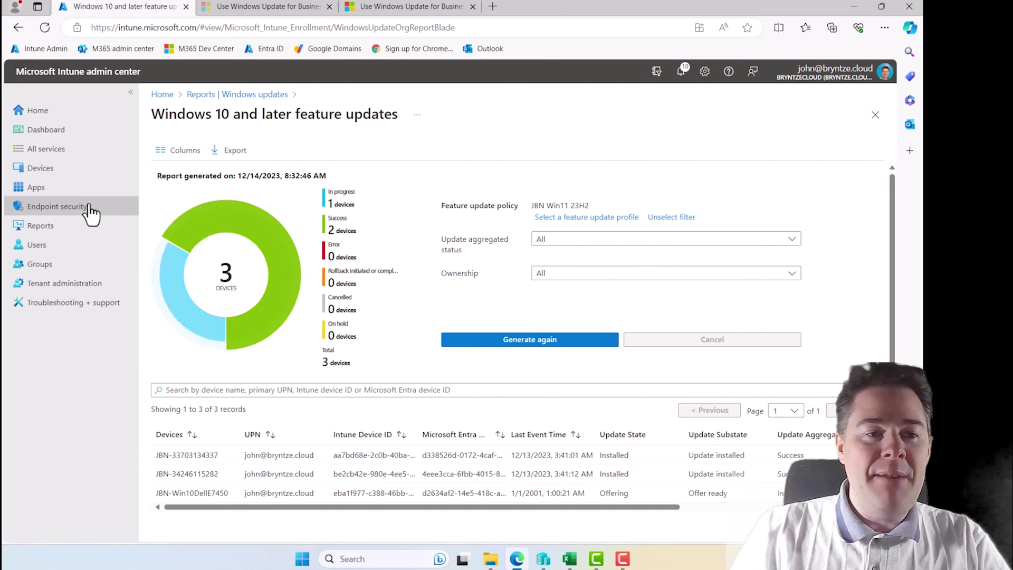
click(41, 173)
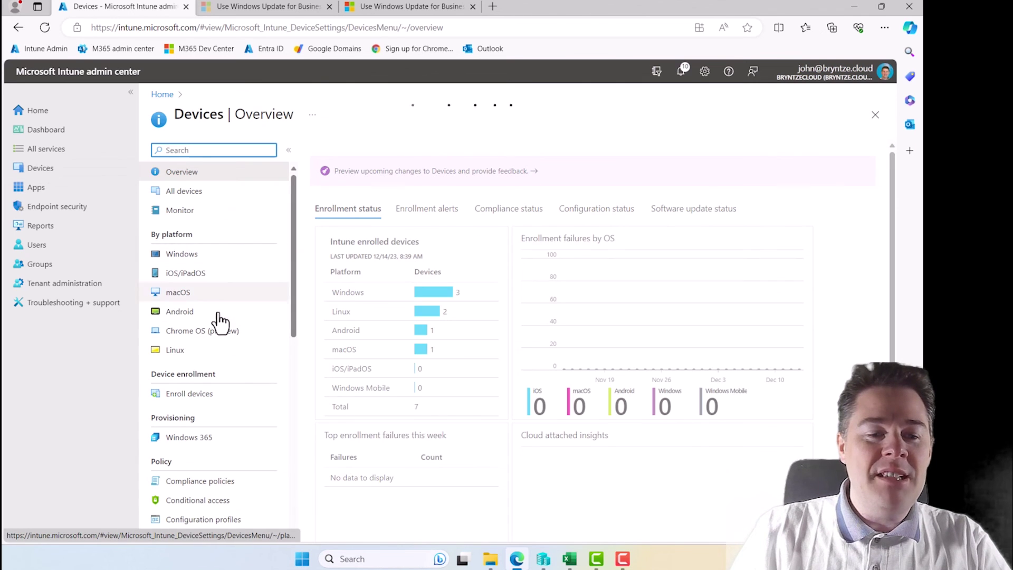
Step: Open the Intune data collection policy, a Windows health monitoring profile, from Configuration profiles
scroll(222, 338, down, 2)
click(220, 418)
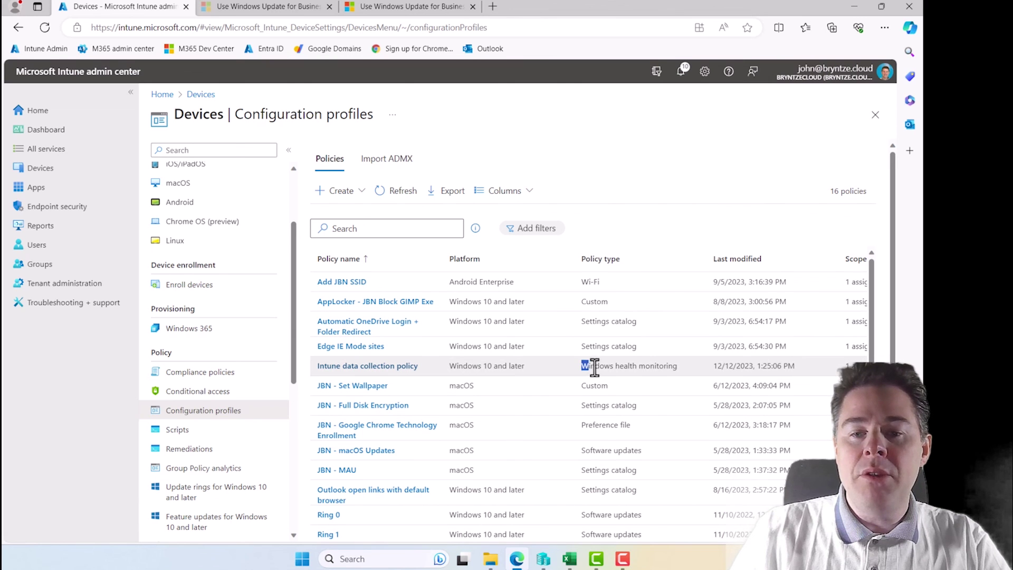
drag(595, 368, 653, 371)
click(362, 369)
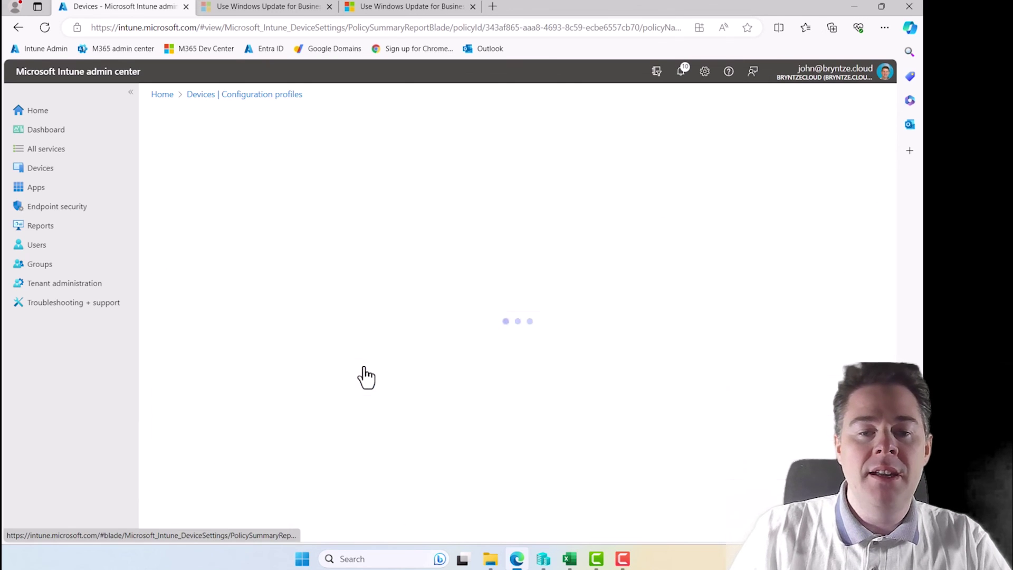
Step: Expand Health monitoring and highlight Windows updates in the policy's scope
scroll(364, 417, down, 10)
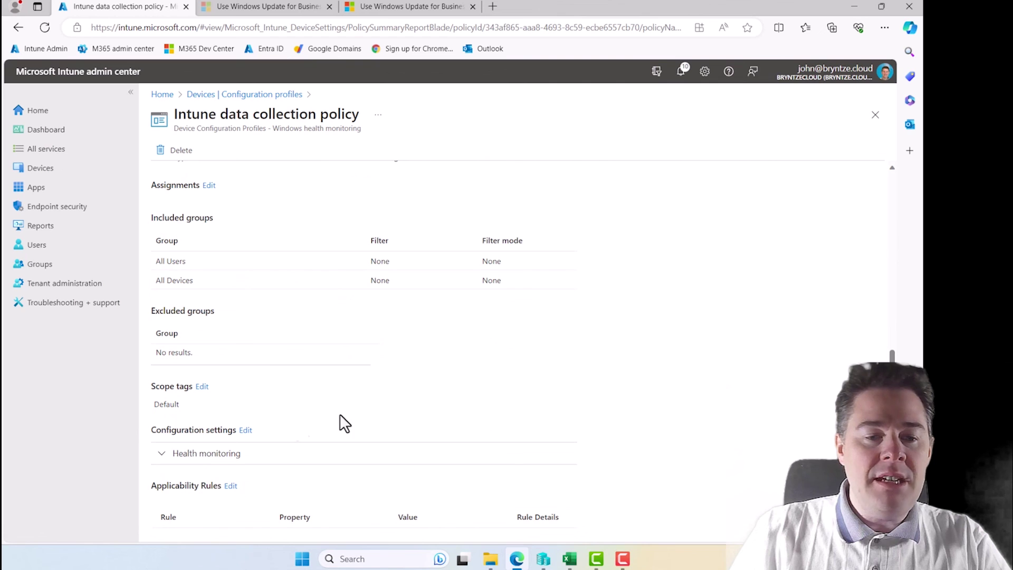
click(165, 455)
scroll(322, 483, down, 1)
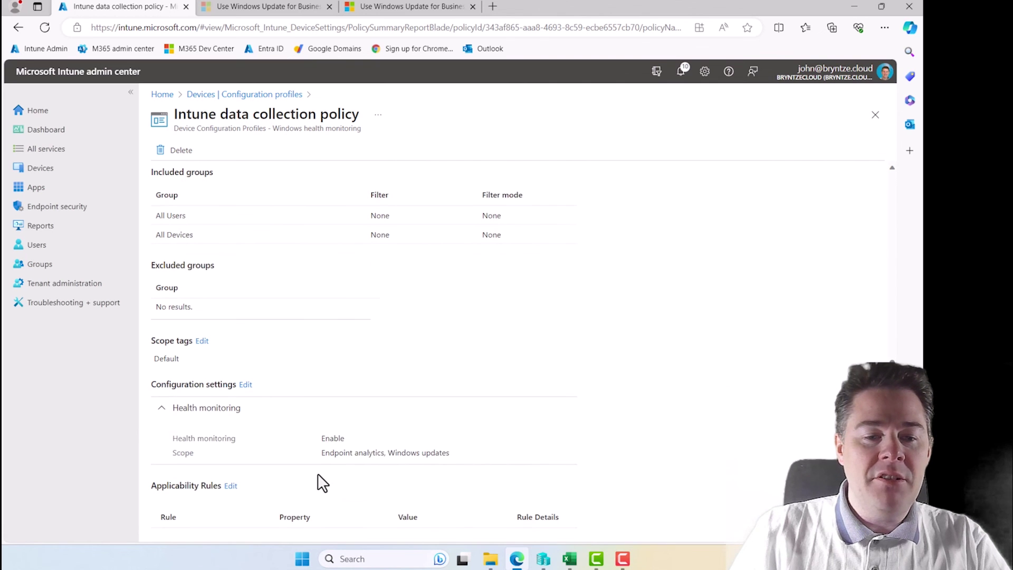
drag(389, 454, 450, 455)
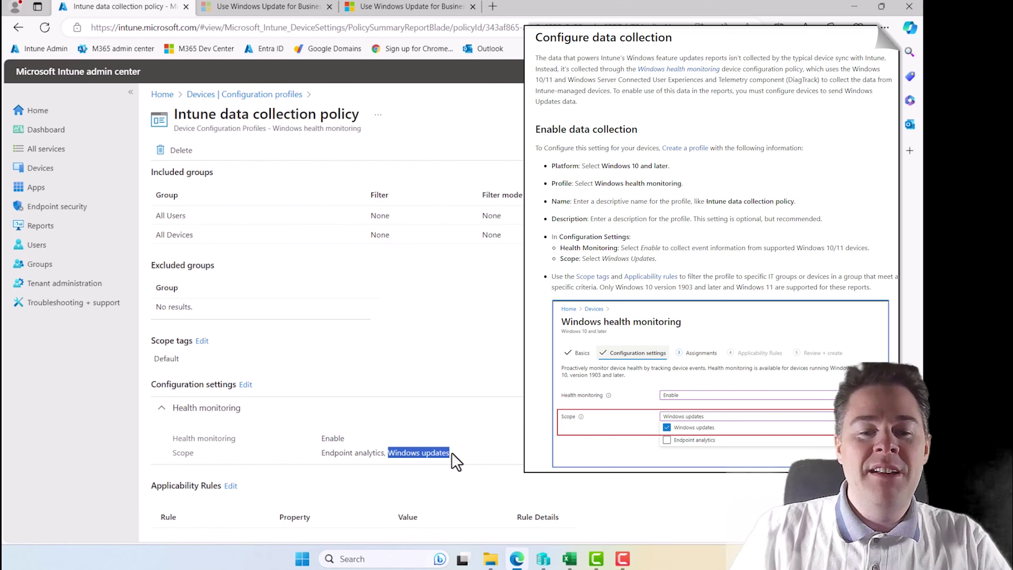
click(451, 454)
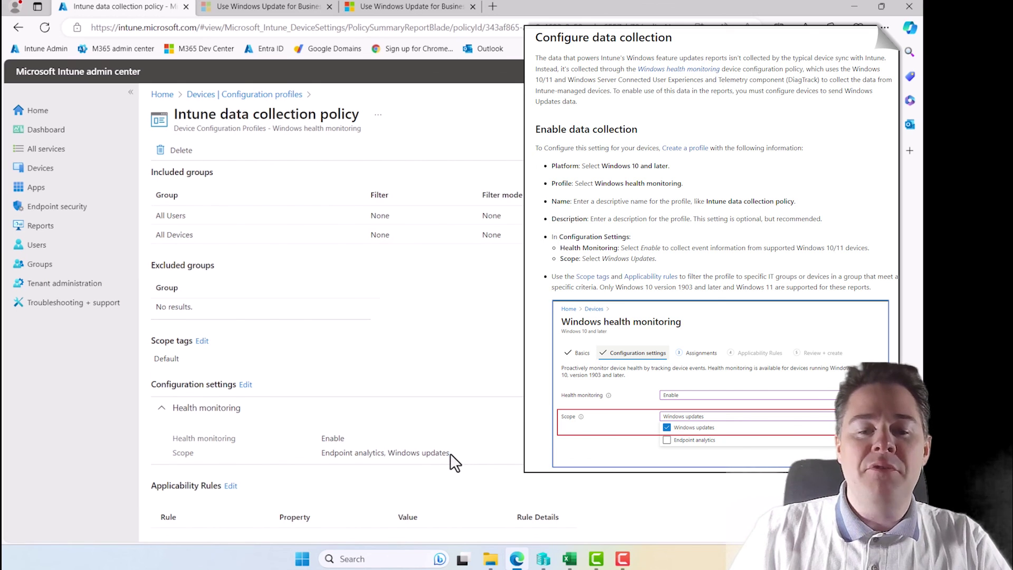
drag(451, 454, 397, 455)
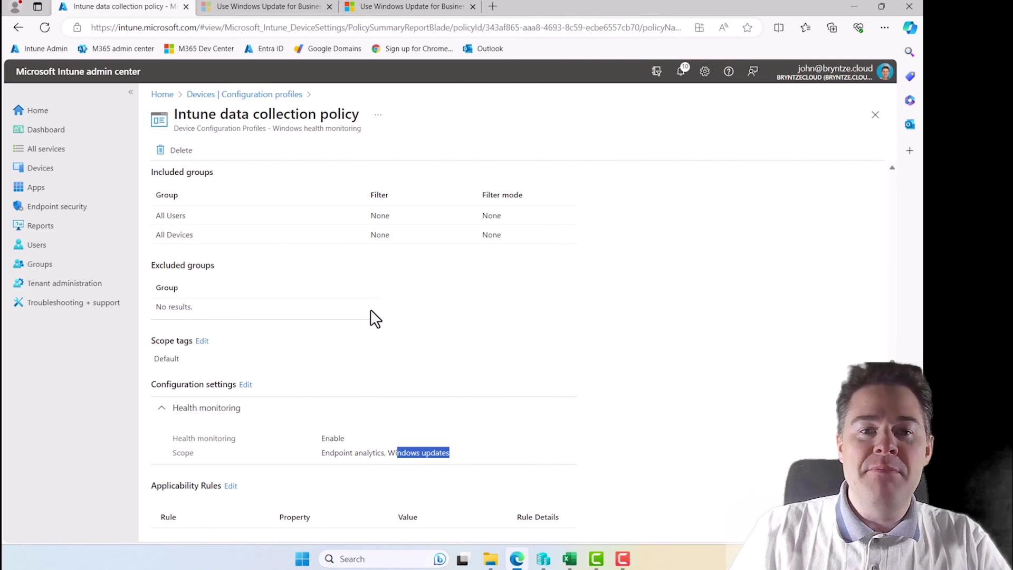